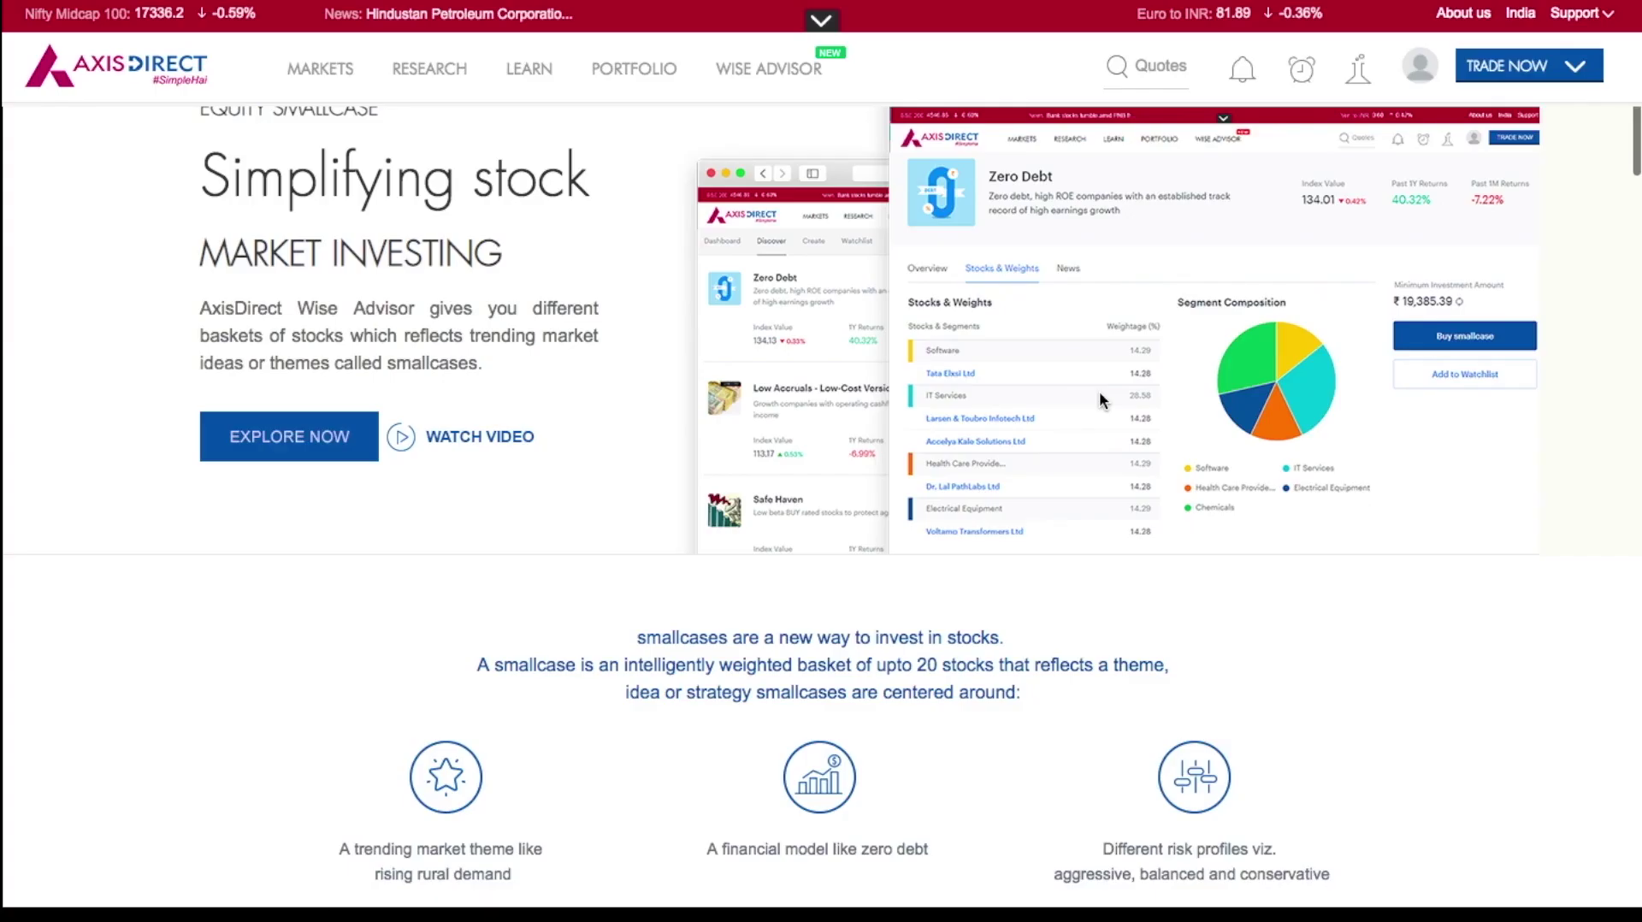
Step: Open the Equity smallcases section of Wise Advisor
{"action": "scroll", "coordinate": [1102, 401], "scroll_direction": "up", "scroll_amount": 2}
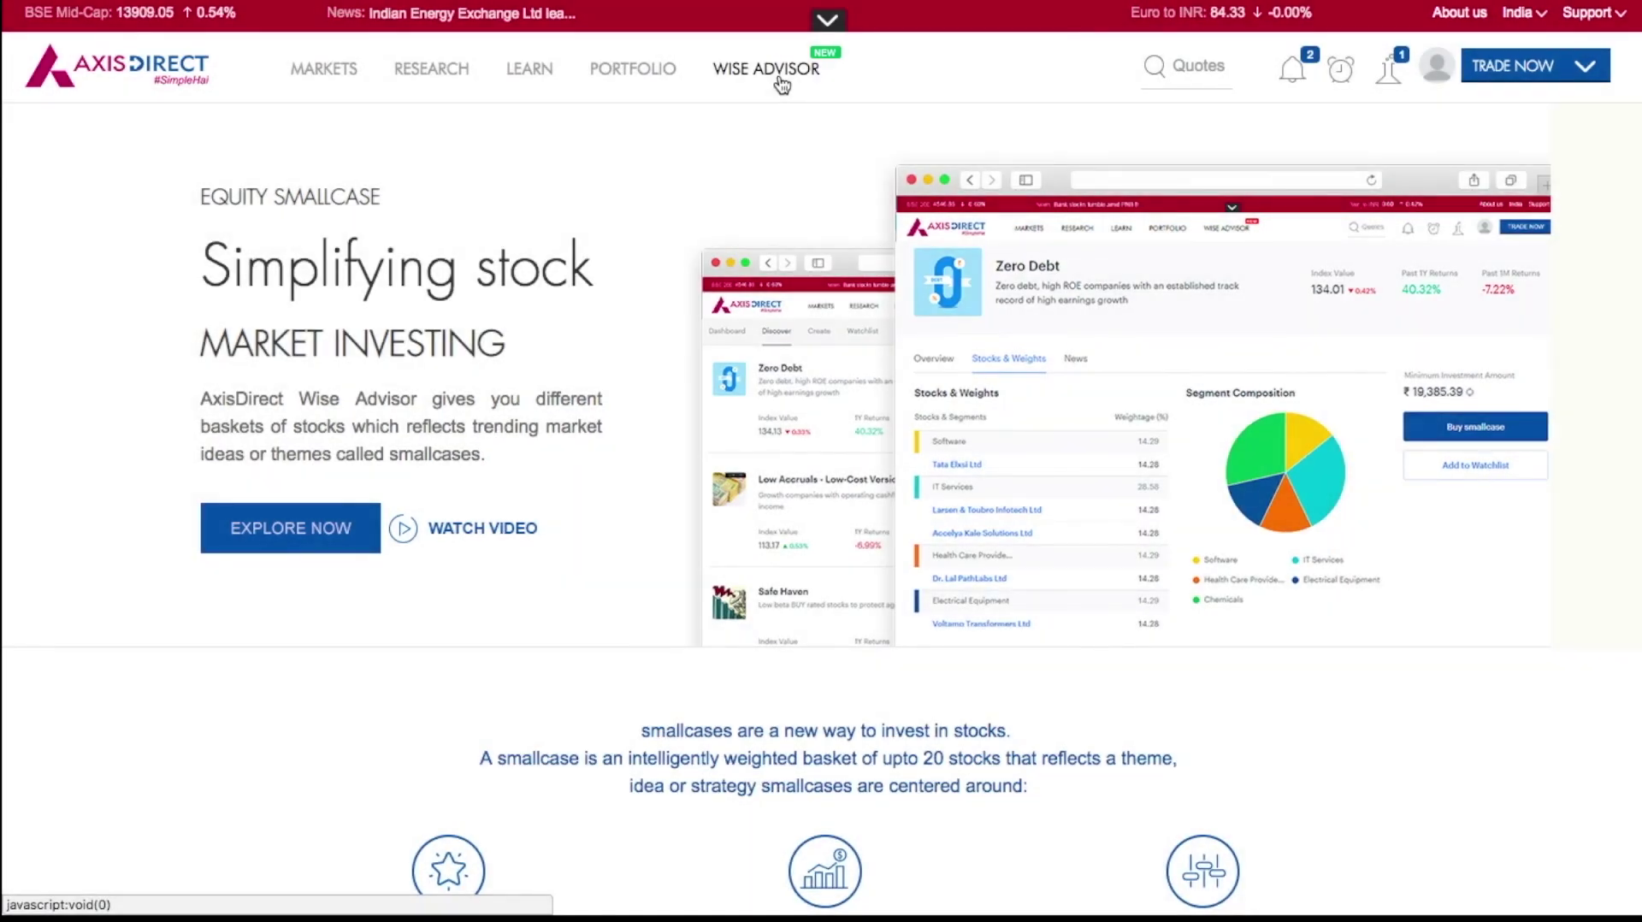
{"action": "left_click", "coordinate": [782, 85]}
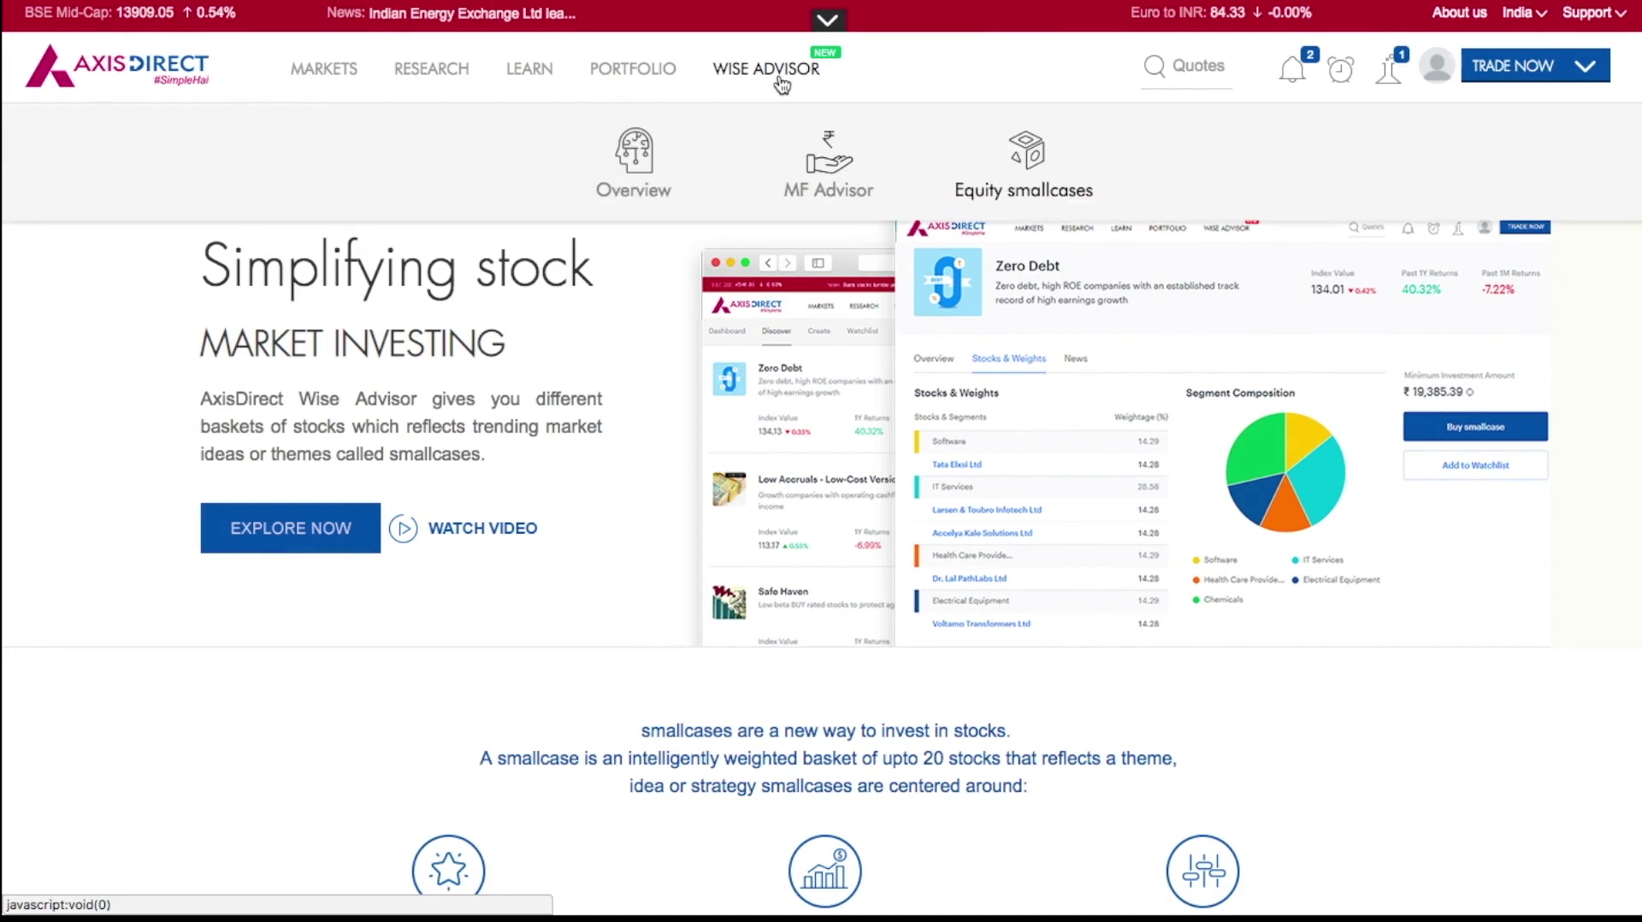
{"action": "left_click", "coordinate": [1029, 180]}
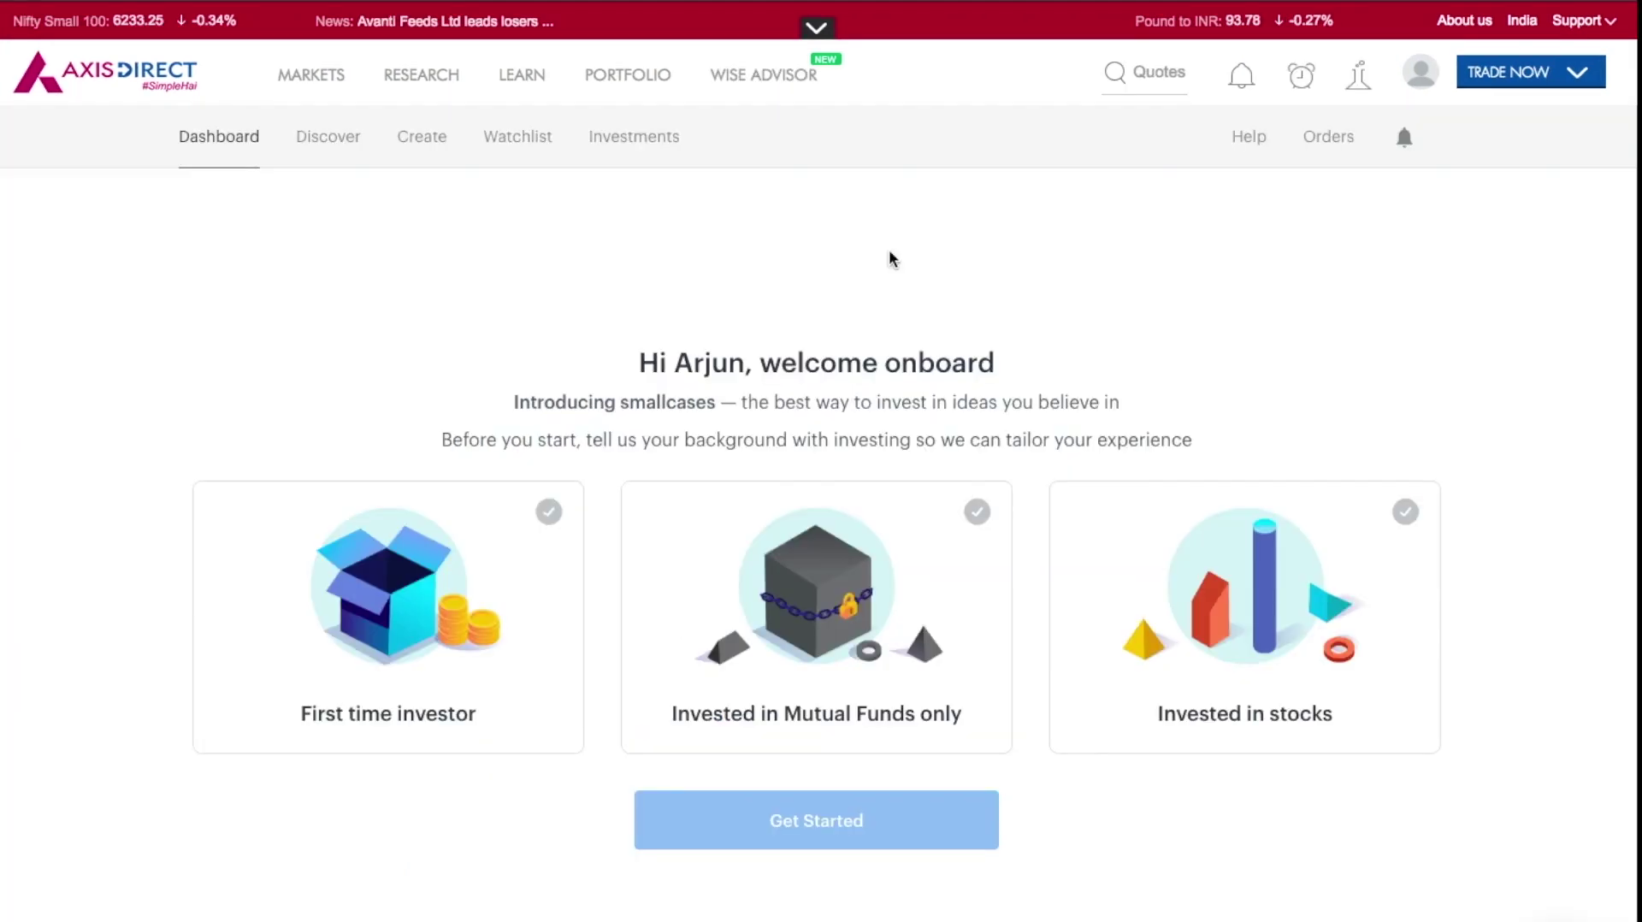
Step: Set the investing background to "Invested in Mutual Funds only" and complete the welcome introduction to reach the dashboard
{"action": "left_click", "coordinate": [800, 617]}
{"action": "left_click", "coordinate": [826, 829]}
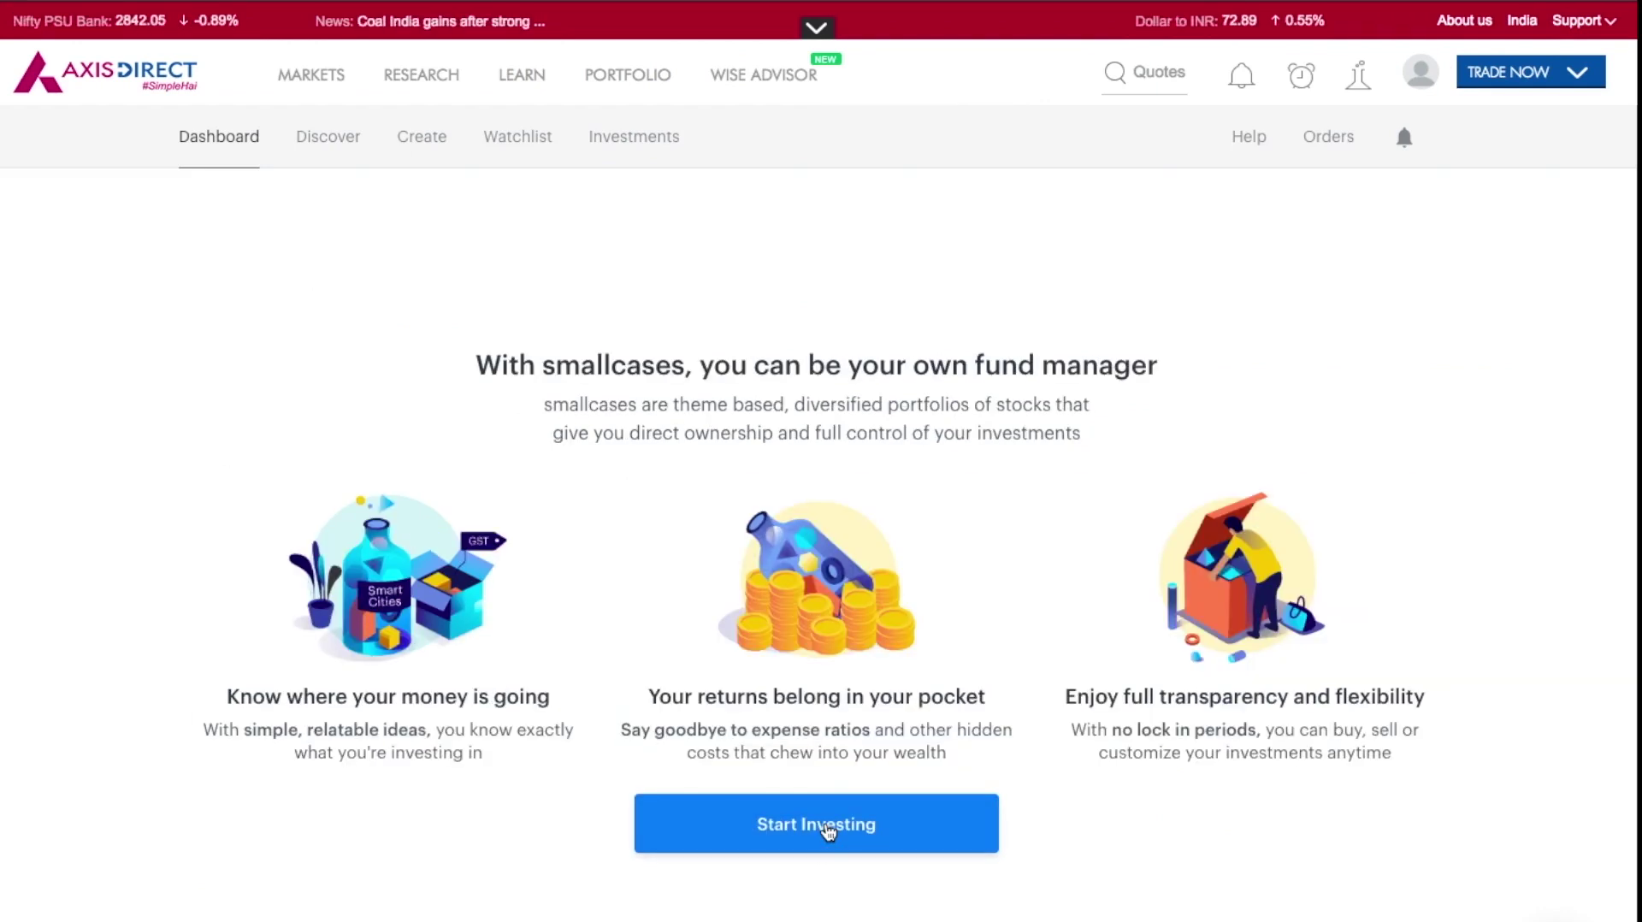
{"action": "left_click", "coordinate": [826, 826]}
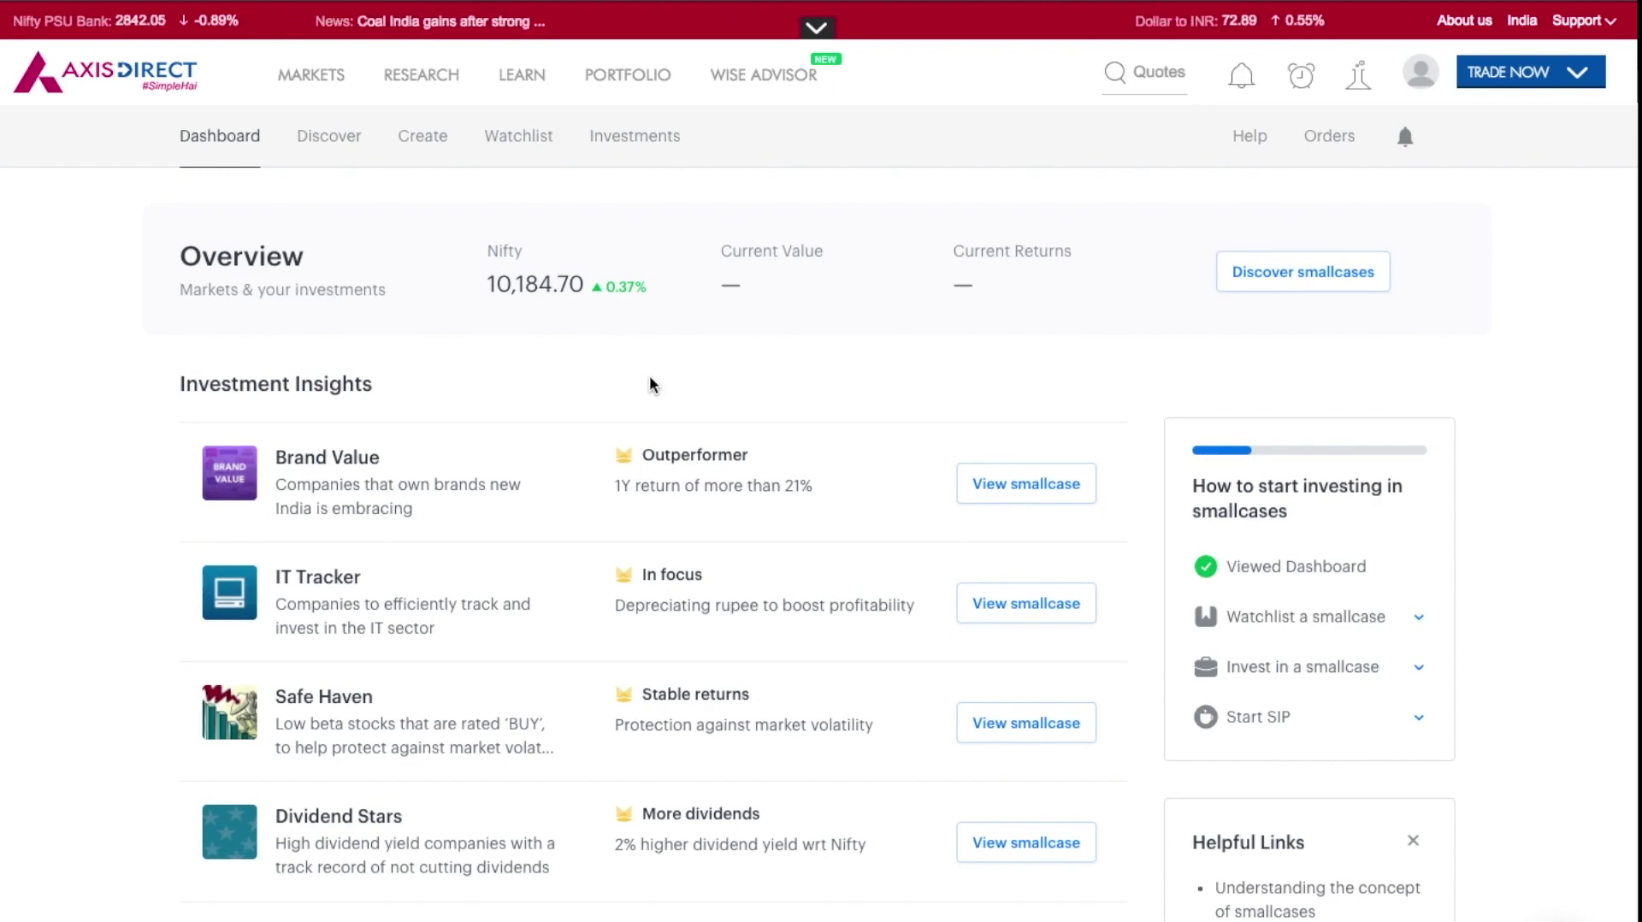
Step: Browse the Discover page's featured and popular smallcases, collections and smallcase types
{"action": "left_click", "coordinate": [329, 139]}
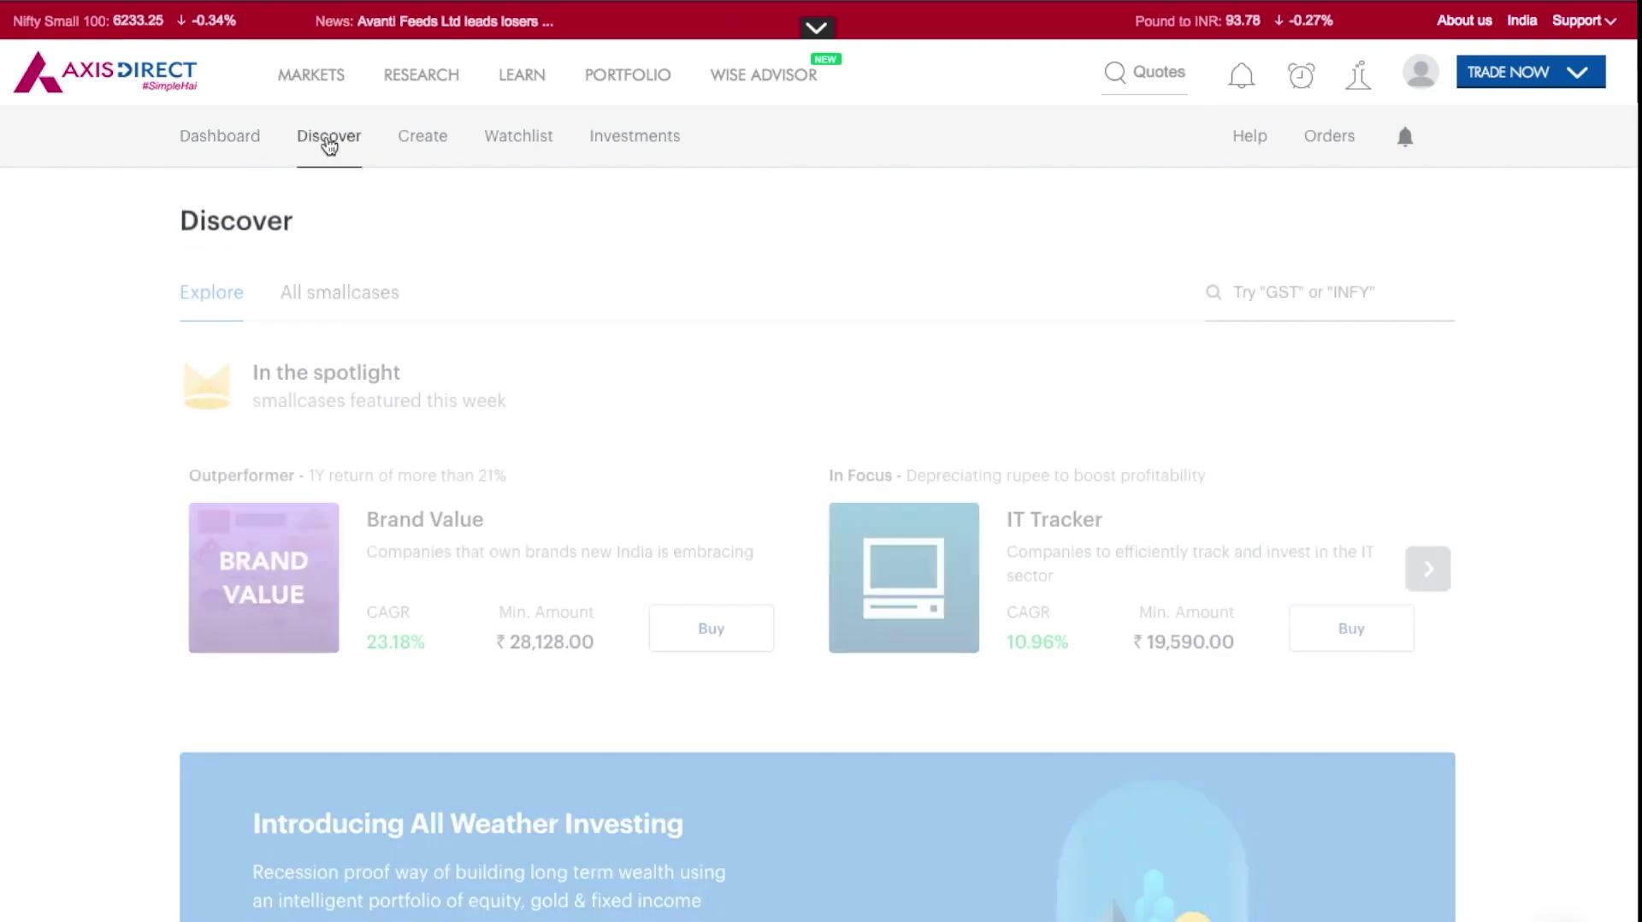
{"action": "scroll", "coordinate": [4, 807], "scroll_direction": "down", "scroll_amount": 15}
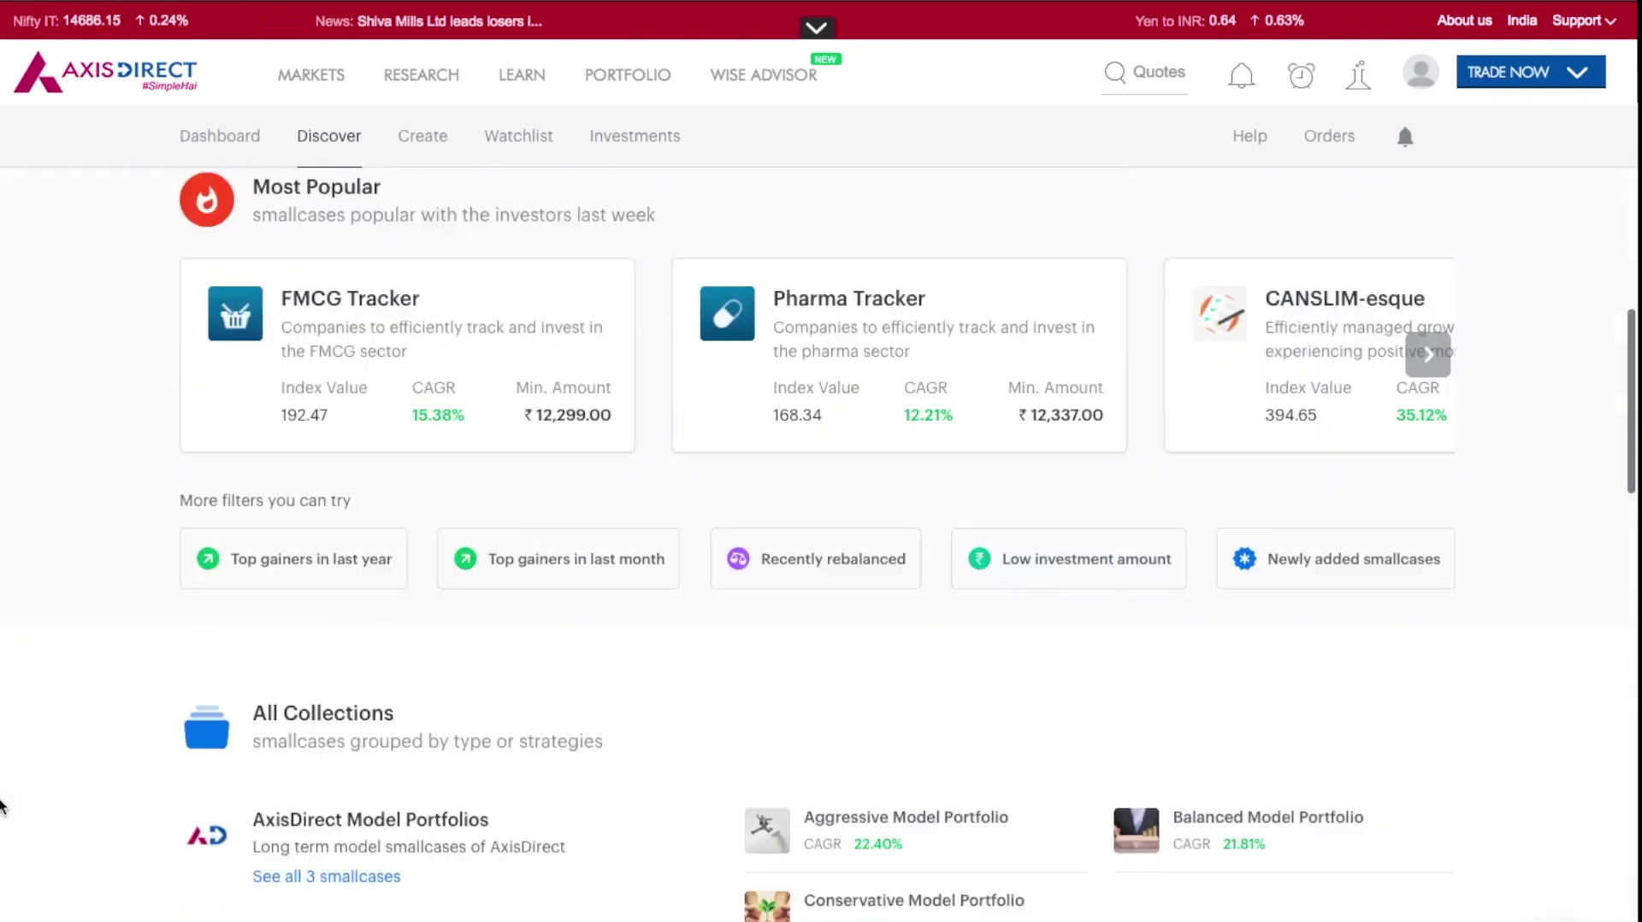
{"action": "scroll", "coordinate": [4, 806], "scroll_direction": "down", "scroll_amount": 10}
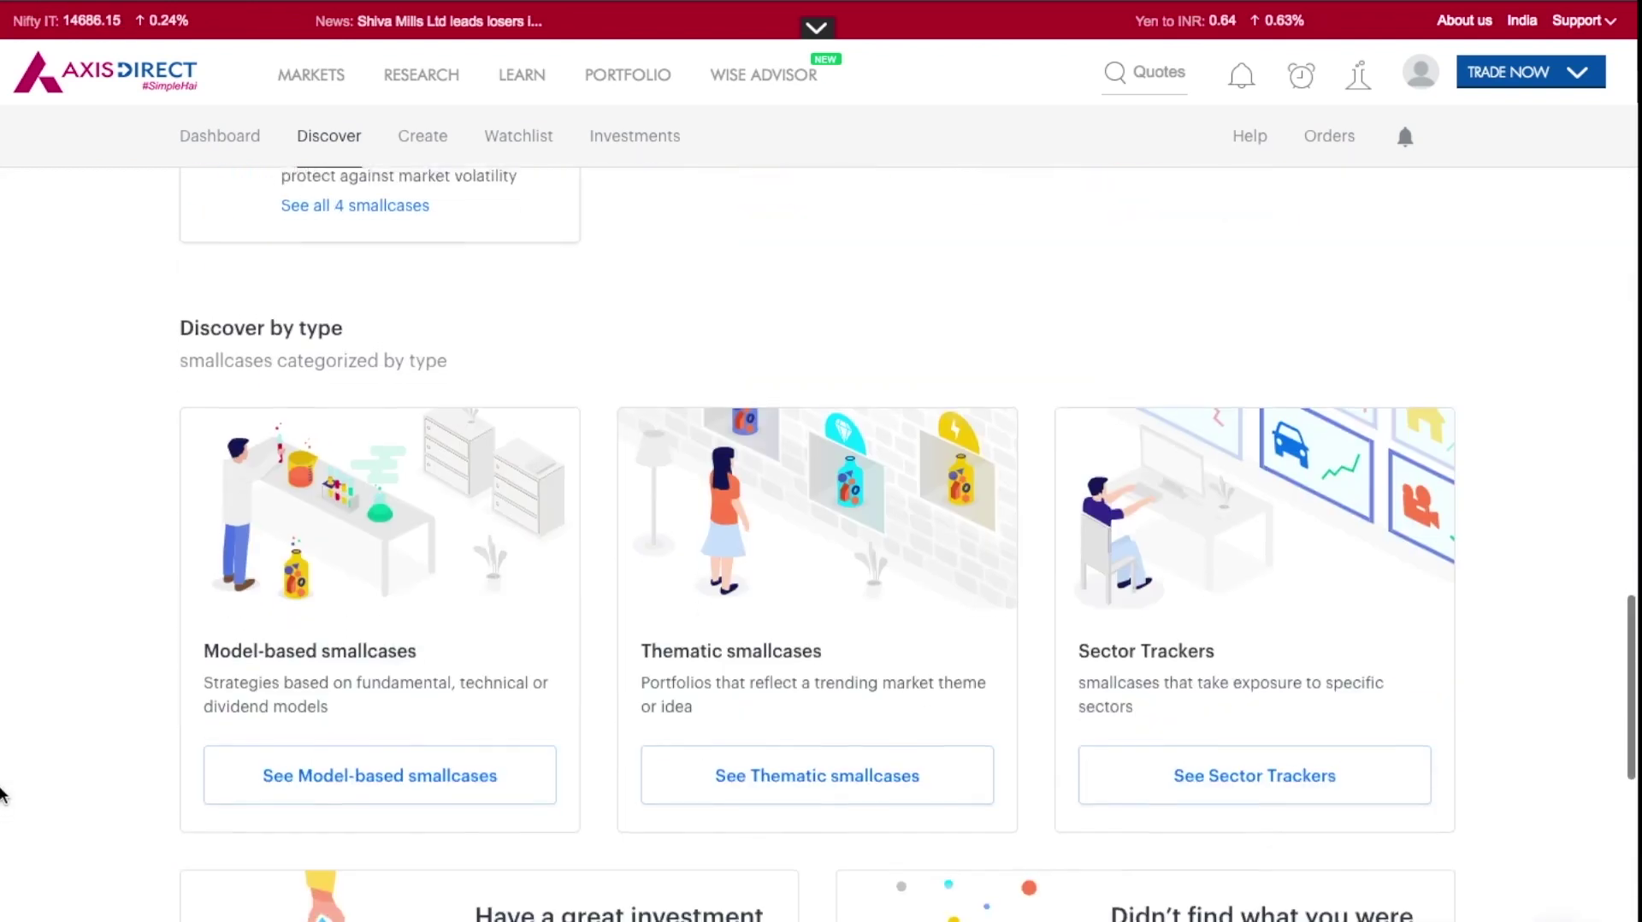
{"action": "scroll", "coordinate": [2, 795], "scroll_direction": "up", "scroll_amount": 20}
{"action": "scroll", "coordinate": [2, 795], "scroll_direction": "down", "scroll_amount": 1}
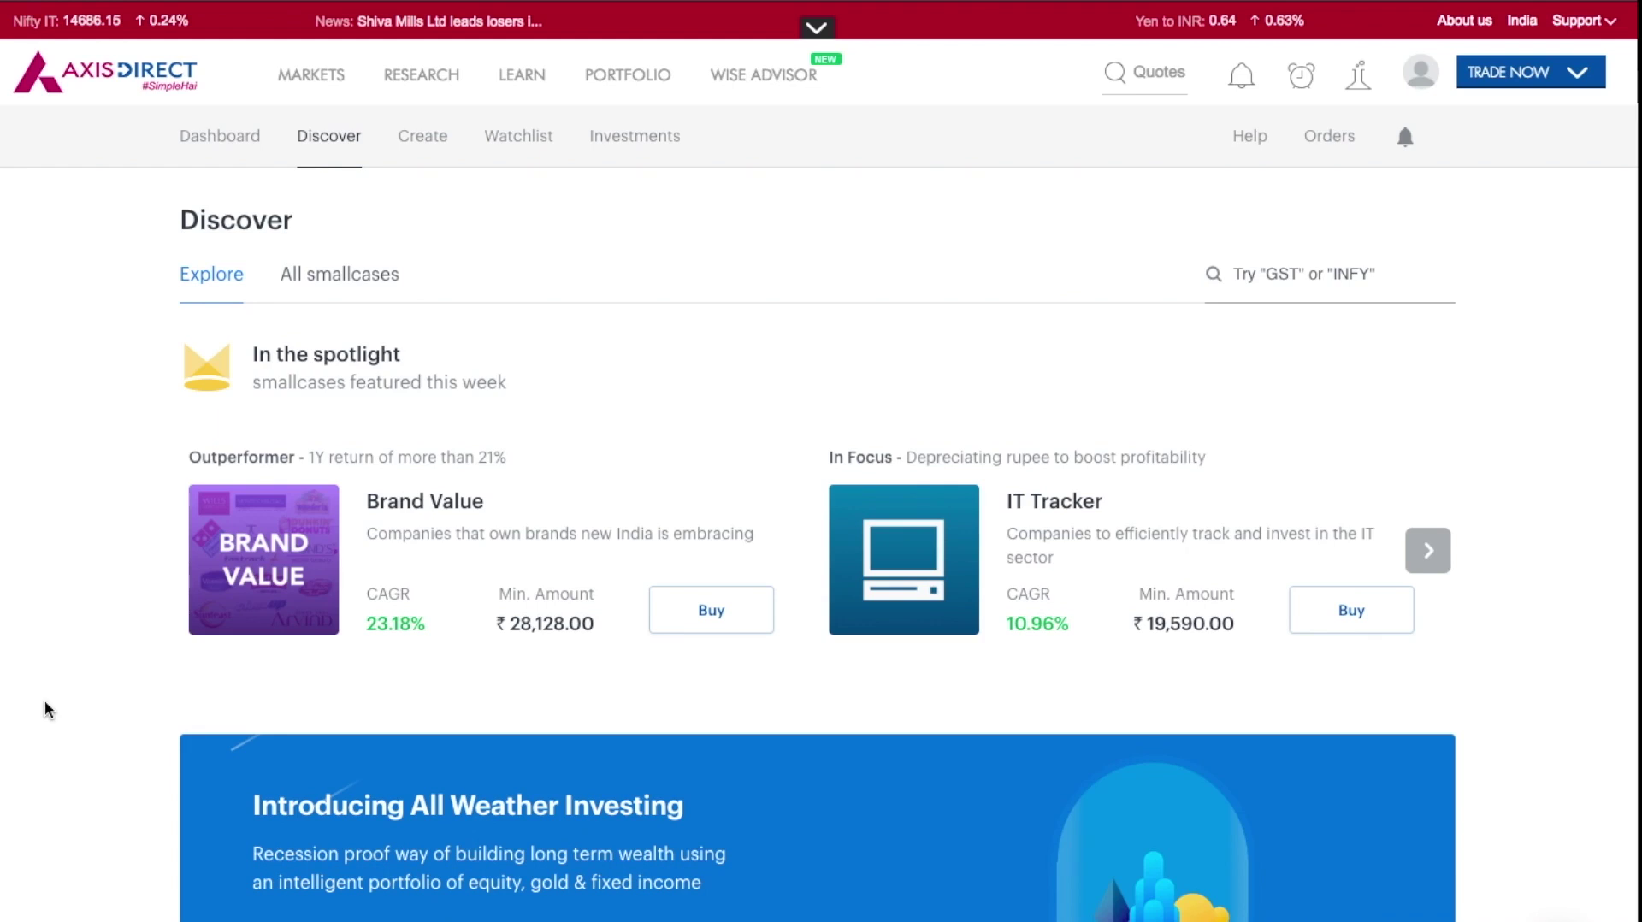
Step: List all smallcases and sort them by 1M returns from high to low
{"action": "left_click", "coordinate": [342, 271]}
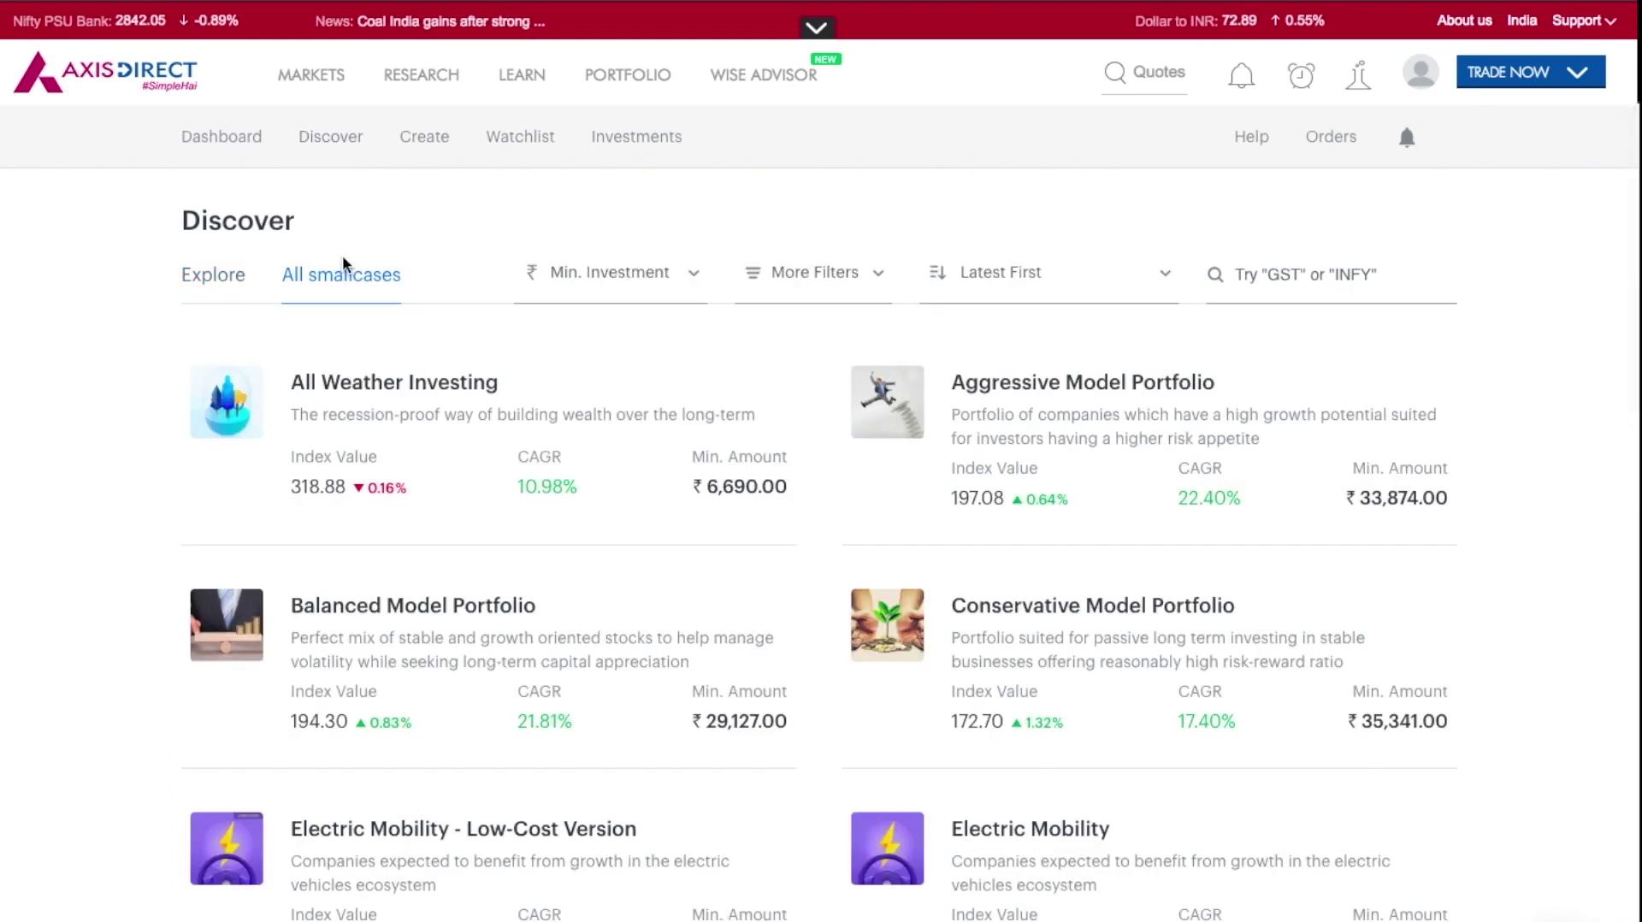
{"action": "left_click", "coordinate": [1115, 289]}
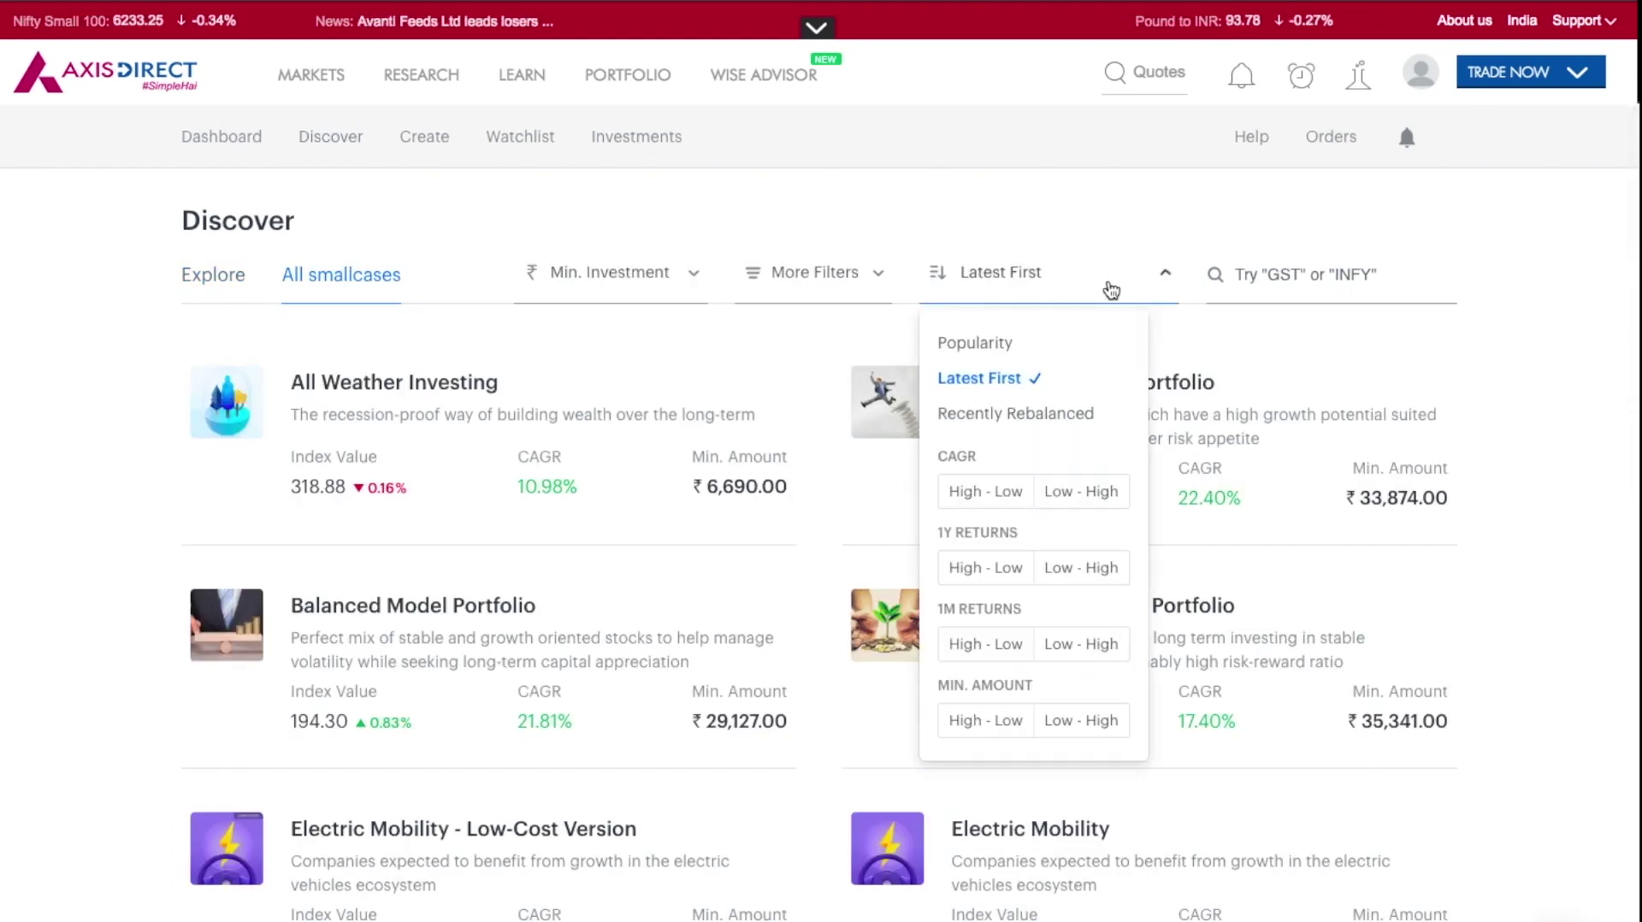
{"action": "left_click", "coordinate": [1015, 344]}
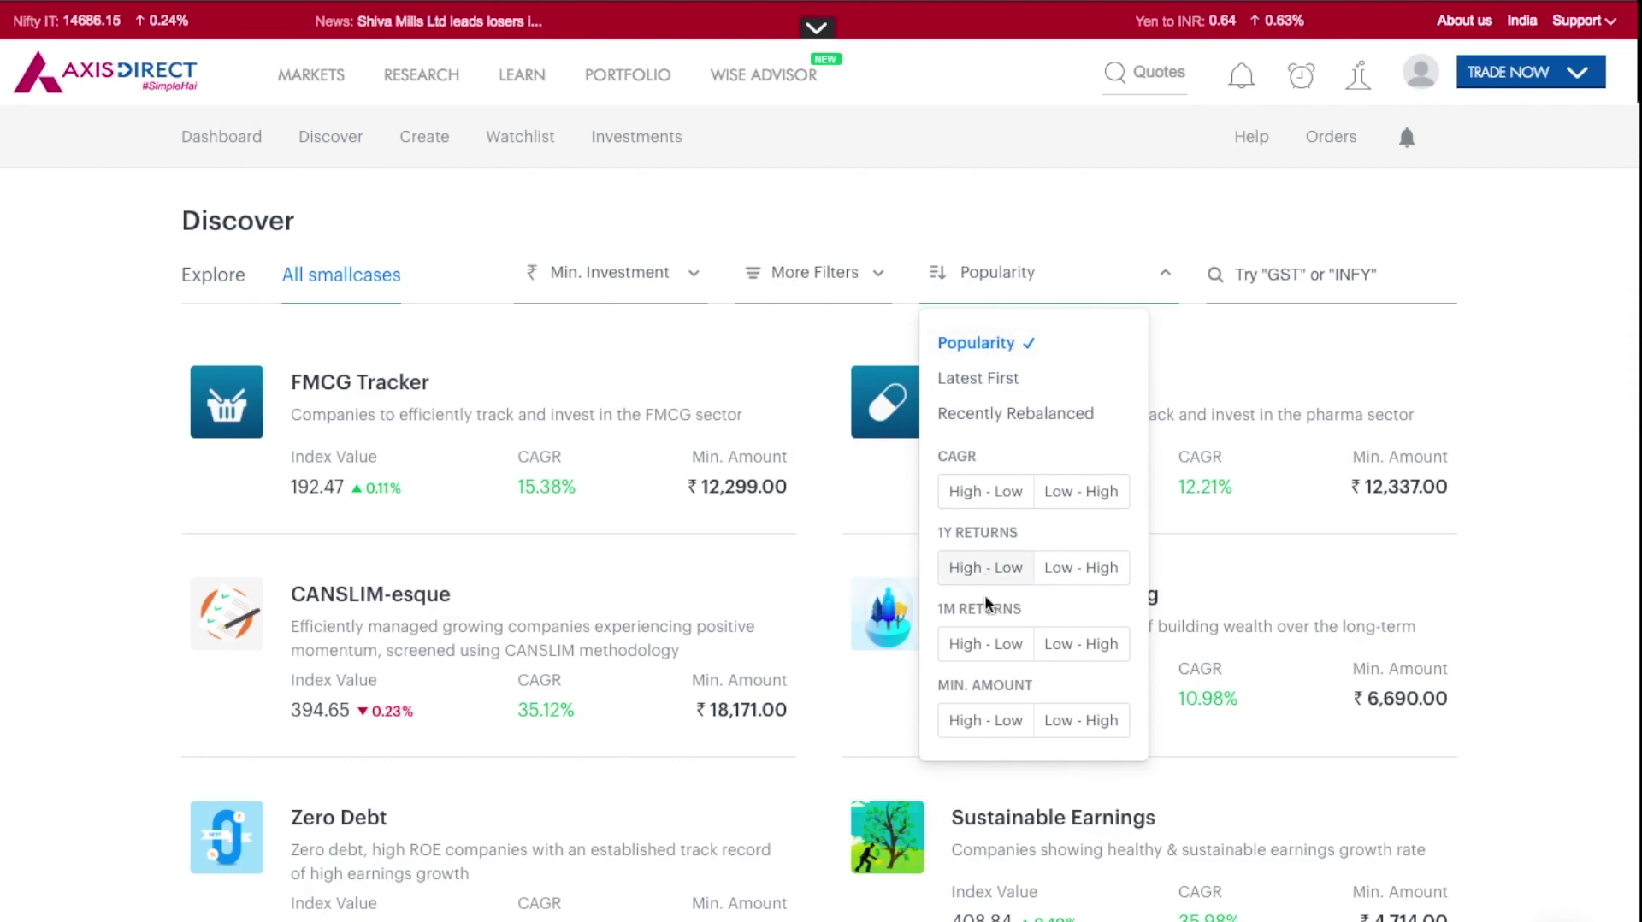
{"action": "left_click", "coordinate": [983, 654]}
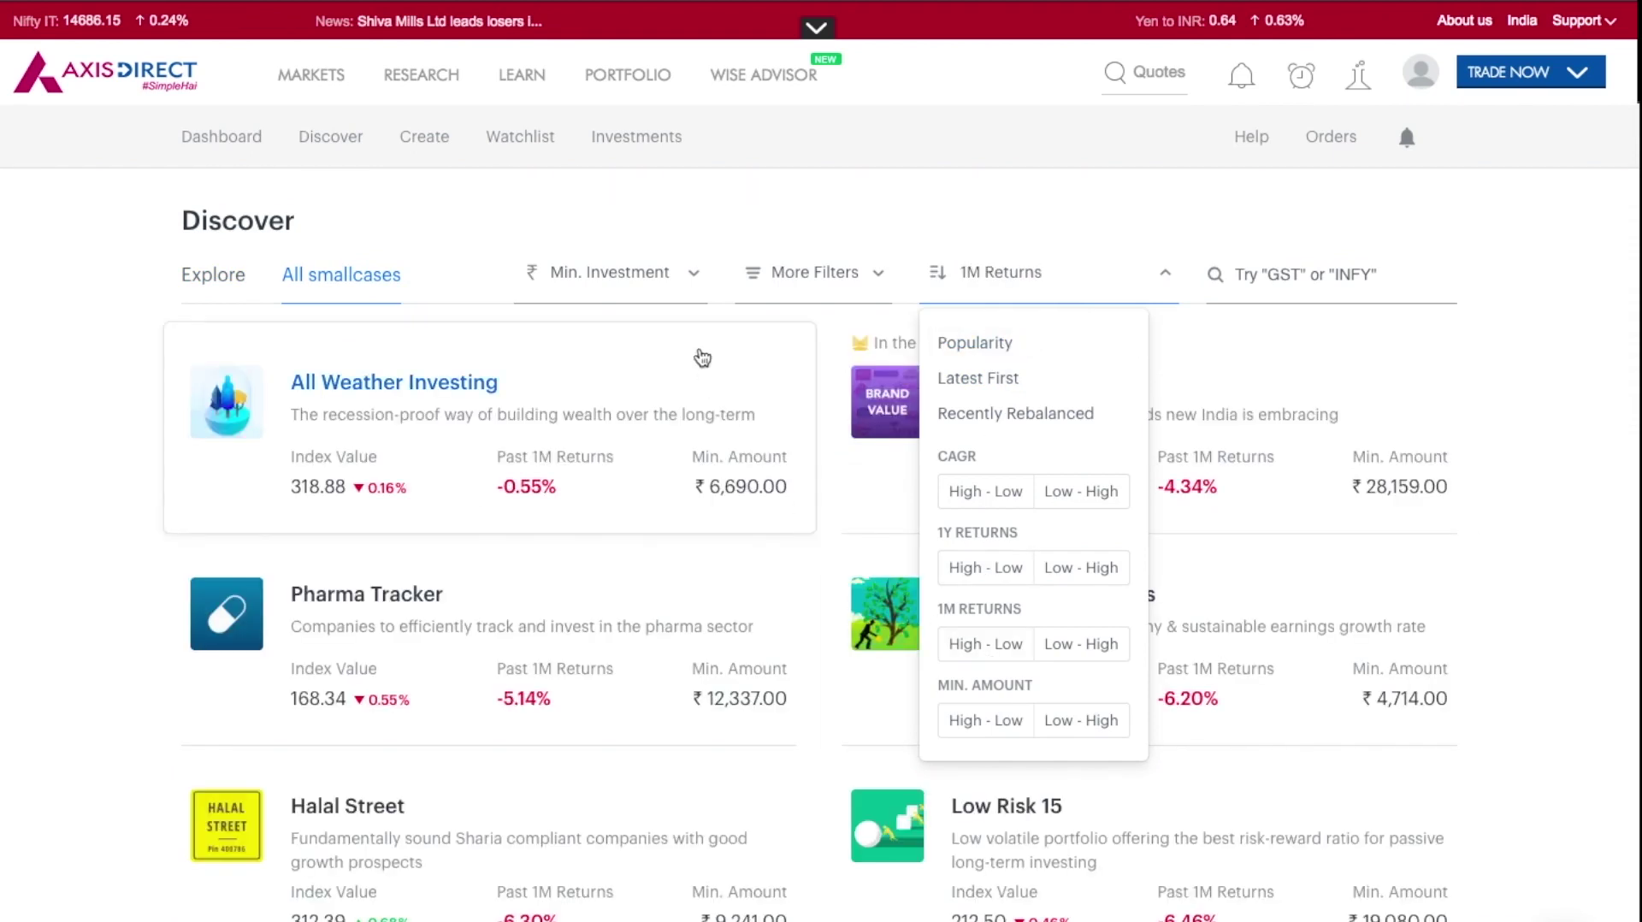
Step: Filter the smallcases to a minimum investment of ₹10,000 - ₹20,000 and look through the matching list
{"action": "left_click", "coordinate": [680, 280]}
{"action": "left_click", "coordinate": [544, 428]}
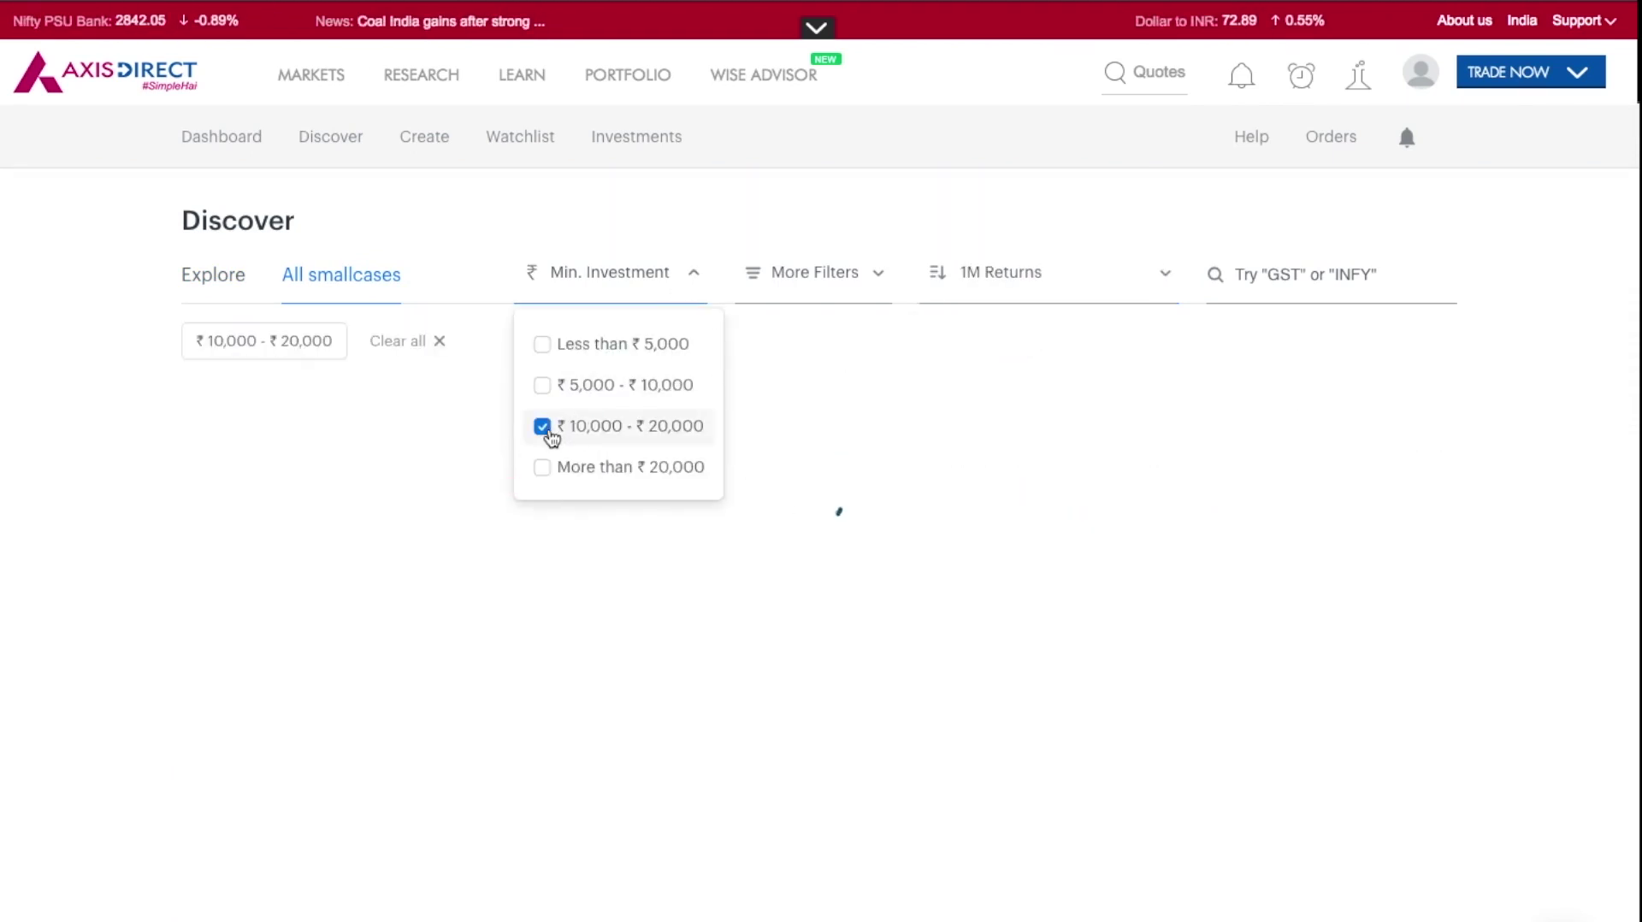
{"action": "left_click", "coordinate": [2, 575]}
{"action": "scroll", "coordinate": [538, 684], "scroll_direction": "down", "scroll_amount": 2}
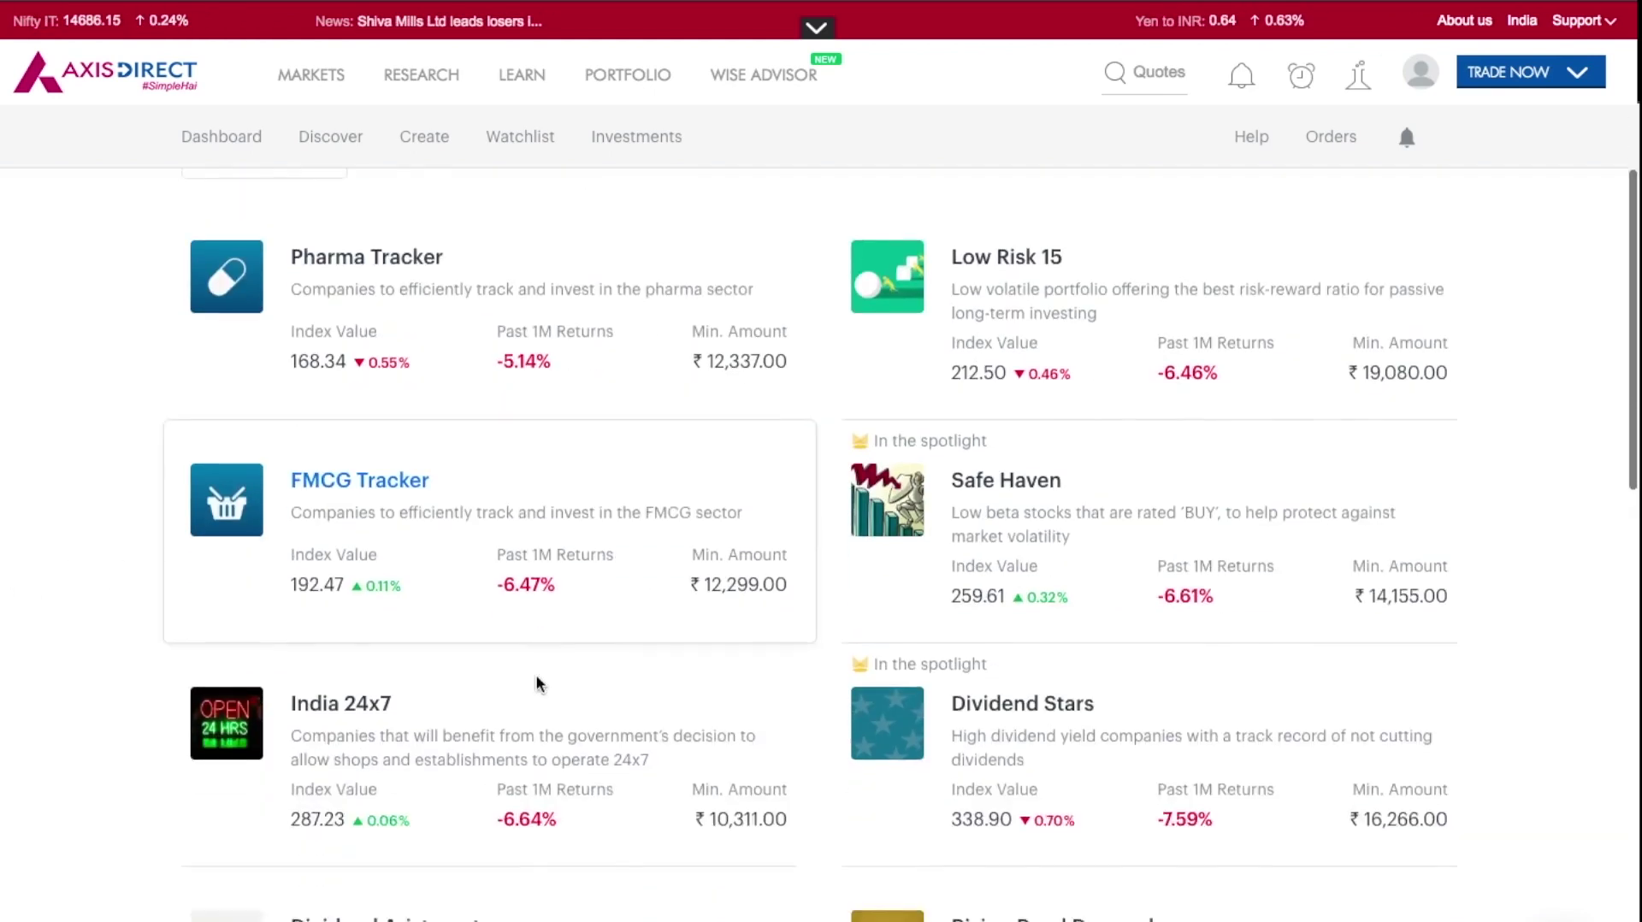
{"action": "scroll", "coordinate": [535, 682], "scroll_direction": "up", "scroll_amount": 2}
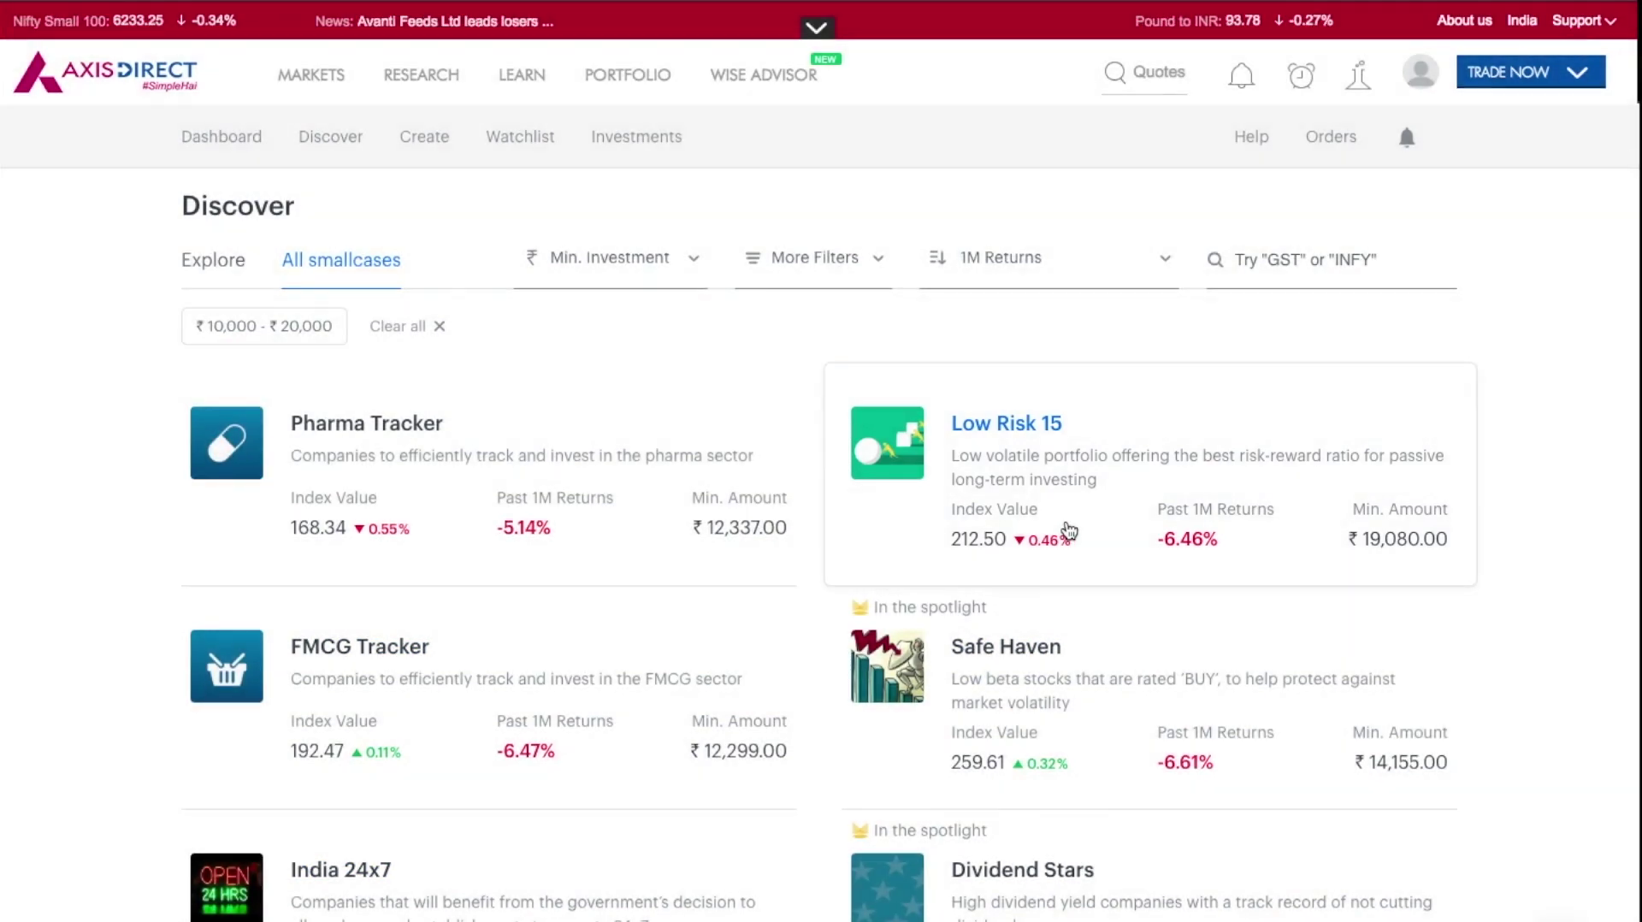
Step: Open the Low Risk 15 smallcase and read the full explanation of why to invest in it
{"action": "left_click", "coordinate": [1068, 530]}
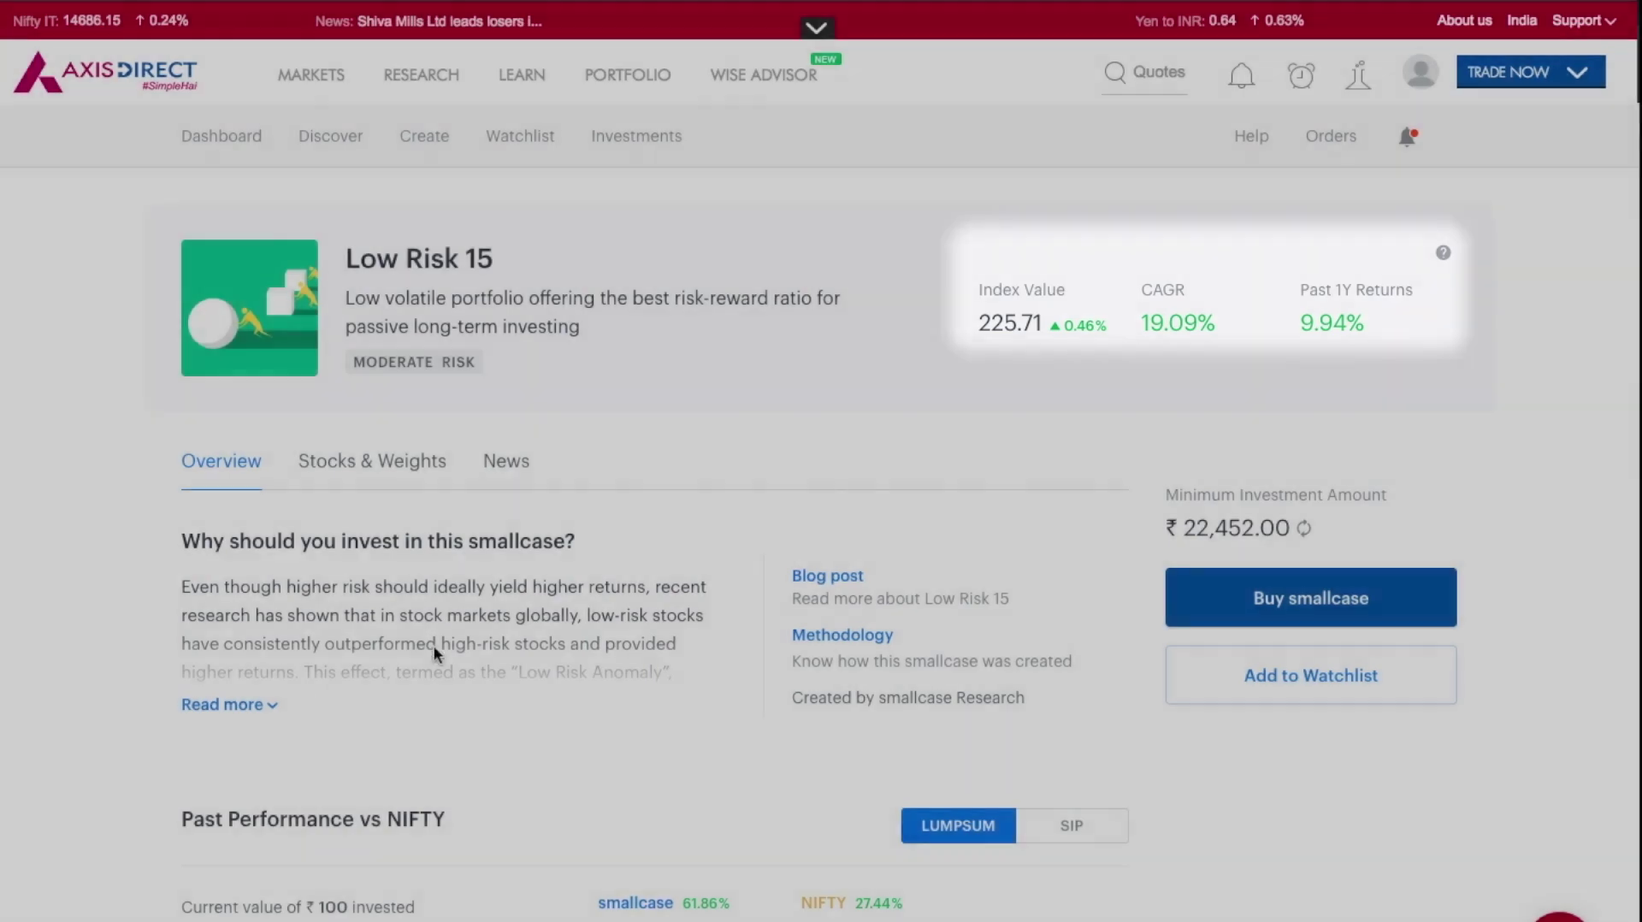
{"action": "scroll", "coordinate": [433, 645], "scroll_direction": "down", "scroll_amount": 1}
{"action": "scroll", "coordinate": [495, 657], "scroll_direction": "down", "scroll_amount": 1}
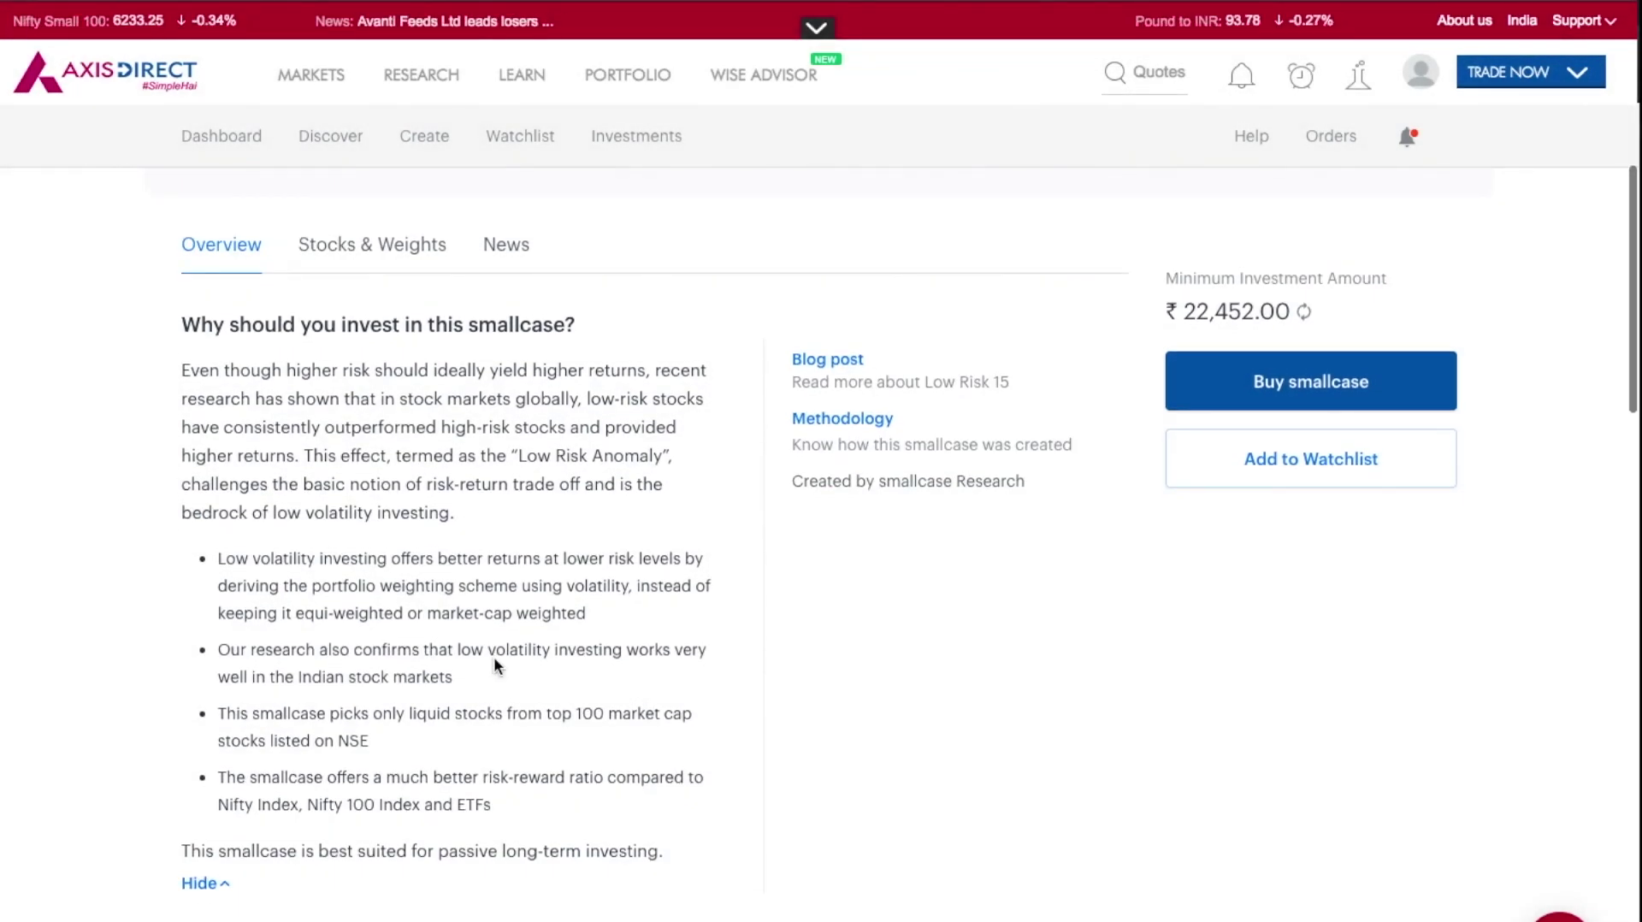
Step: Read the methodology behind the Low Risk 15 smallcase, including its research and stock screening, and close it
{"action": "left_click", "coordinate": [840, 422]}
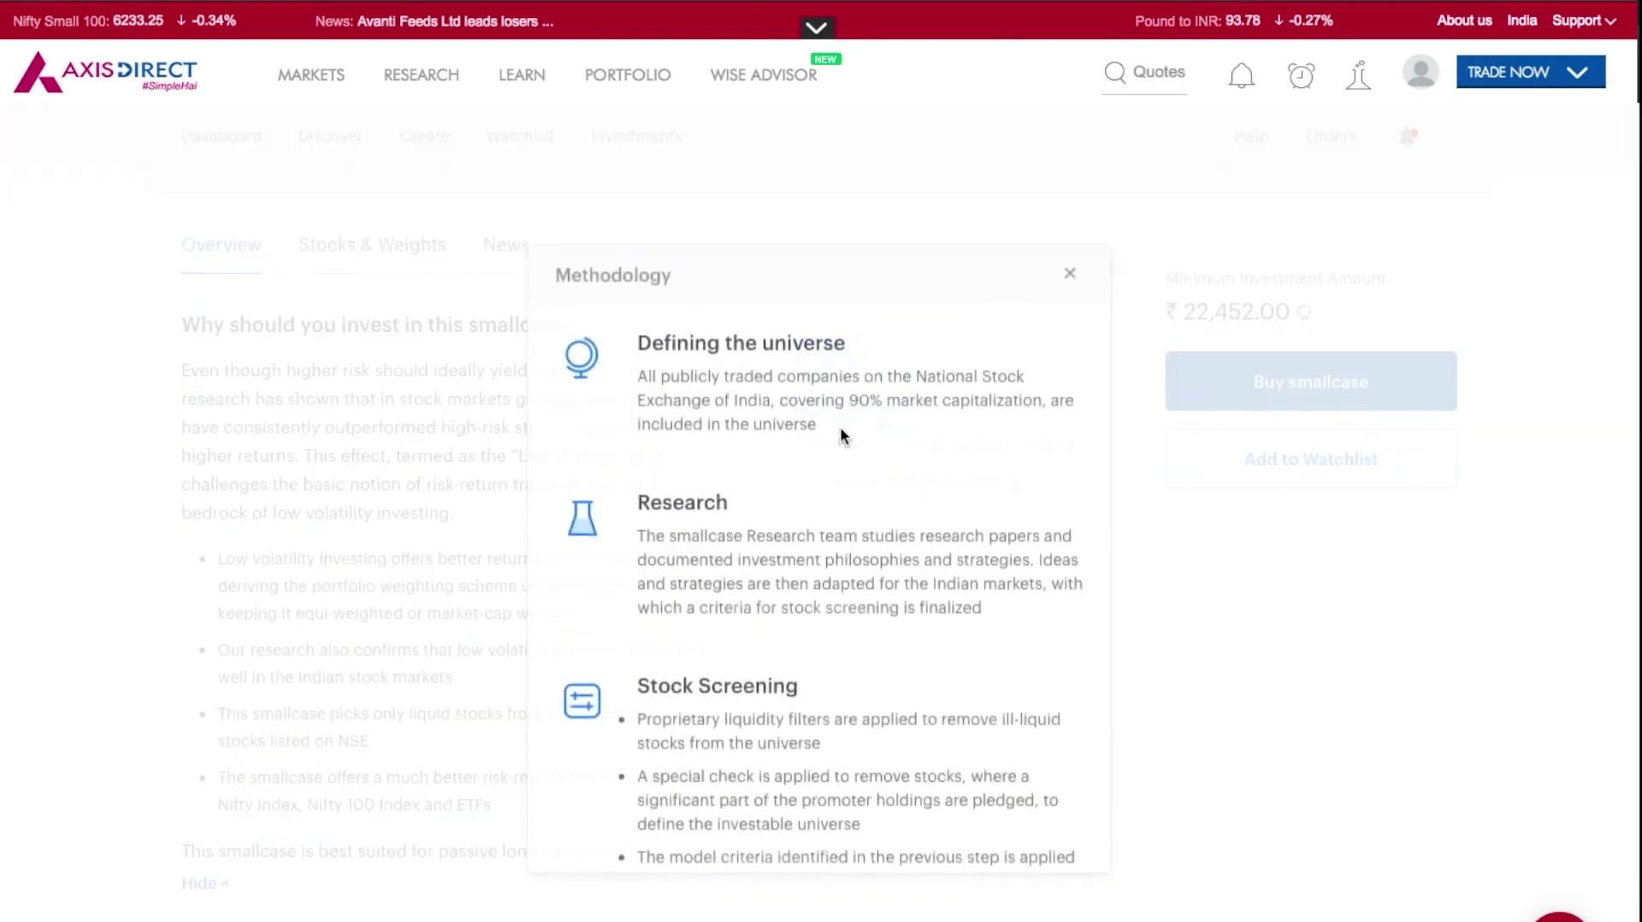
{"action": "scroll", "coordinate": [894, 558], "scroll_direction": "down", "scroll_amount": 5}
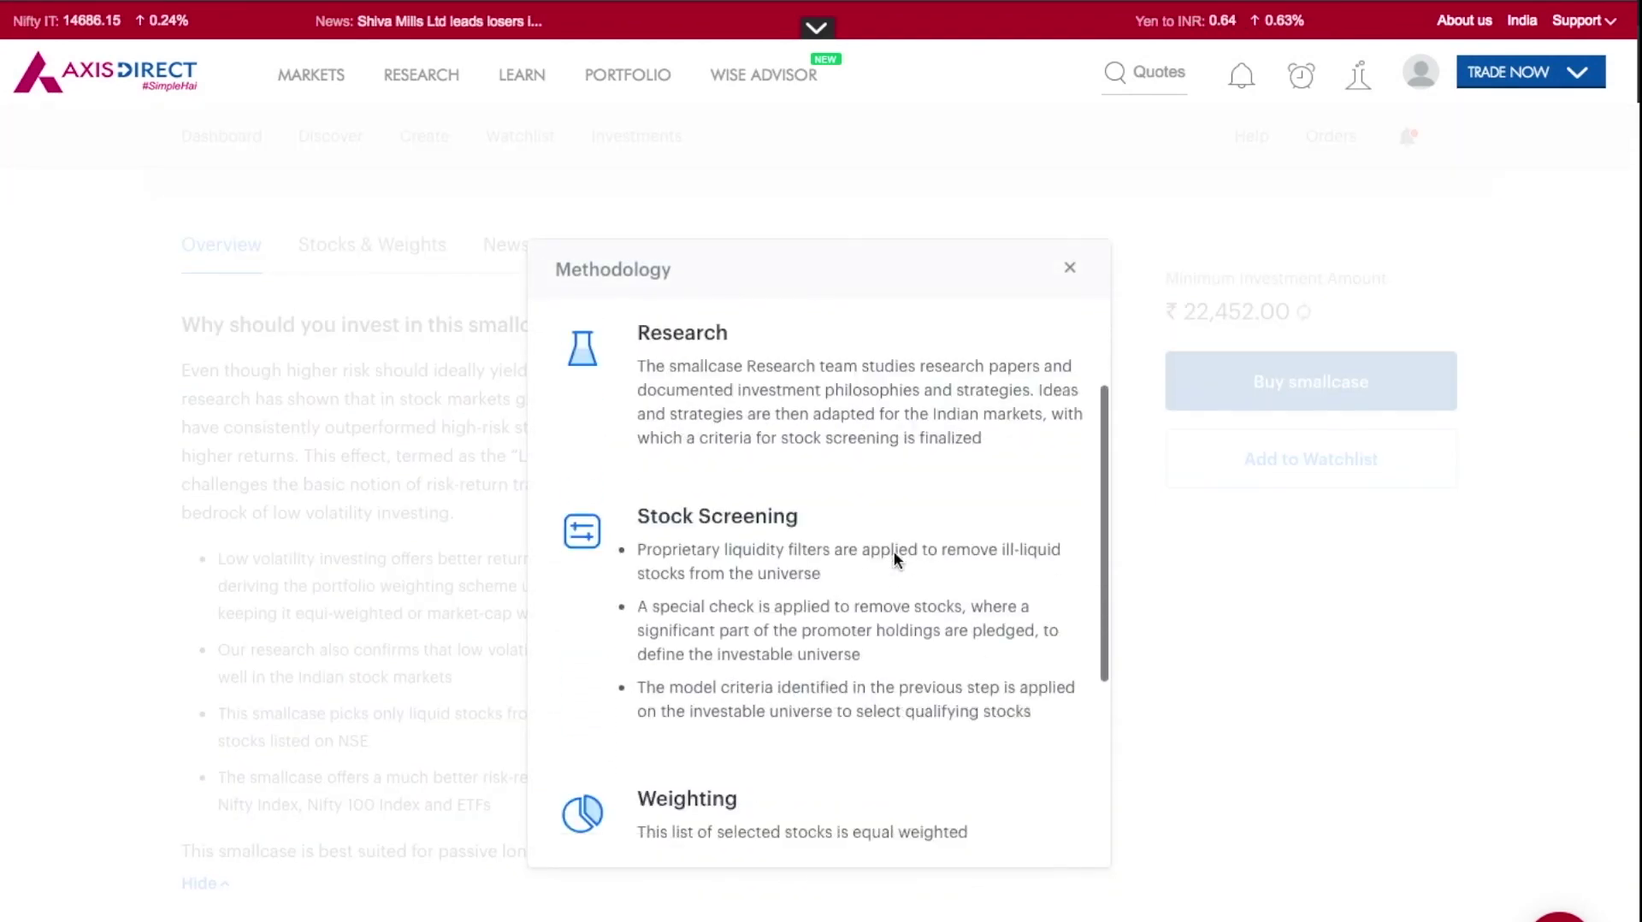
{"action": "left_click", "coordinate": [1313, 568]}
Step: Compare the smallcase's past performance with NIFTY over the 3Y, 2Y and 1Y periods
{"action": "scroll", "coordinate": [1002, 809], "scroll_direction": "down", "scroll_amount": 7}
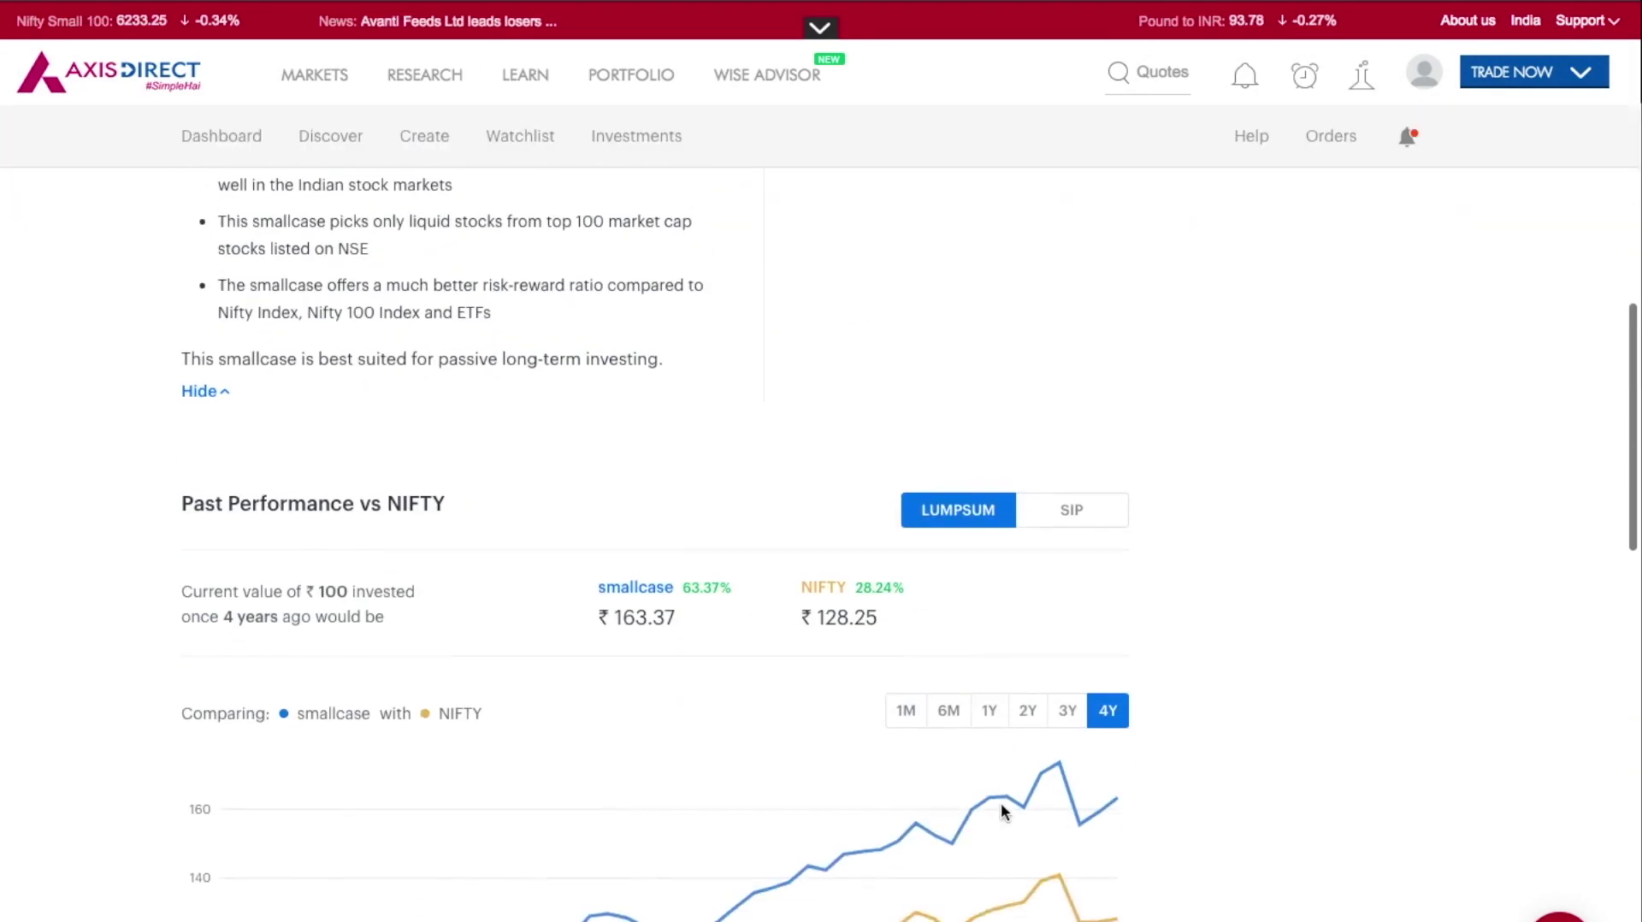
{"action": "left_click", "coordinate": [1071, 513]}
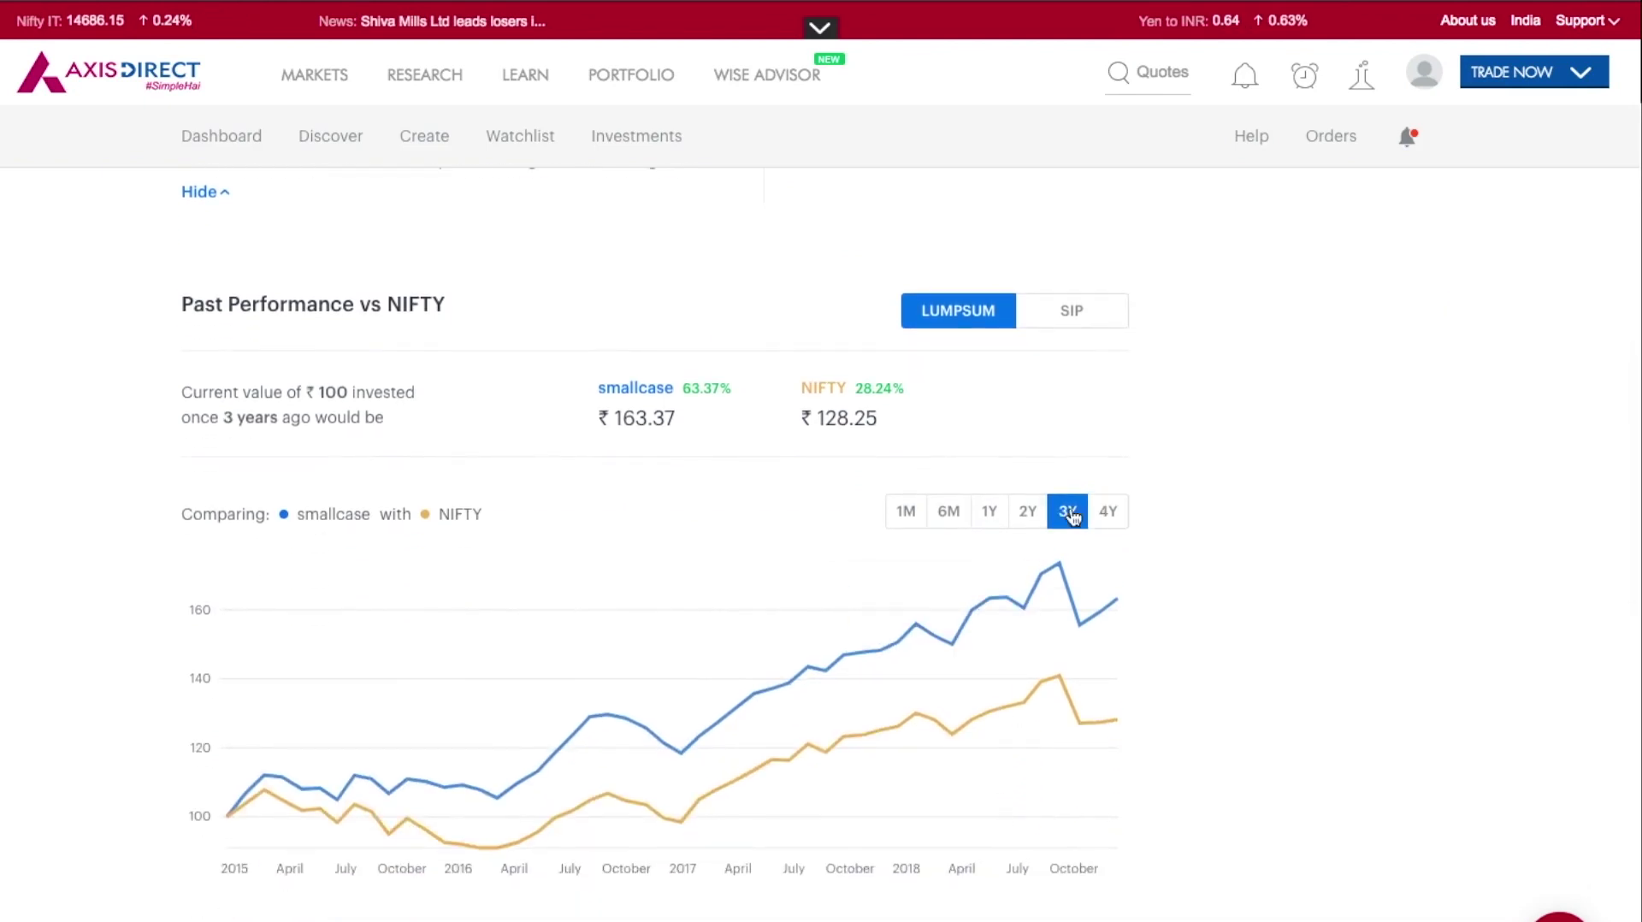
{"action": "left_click", "coordinate": [1033, 521]}
{"action": "left_click", "coordinate": [990, 513]}
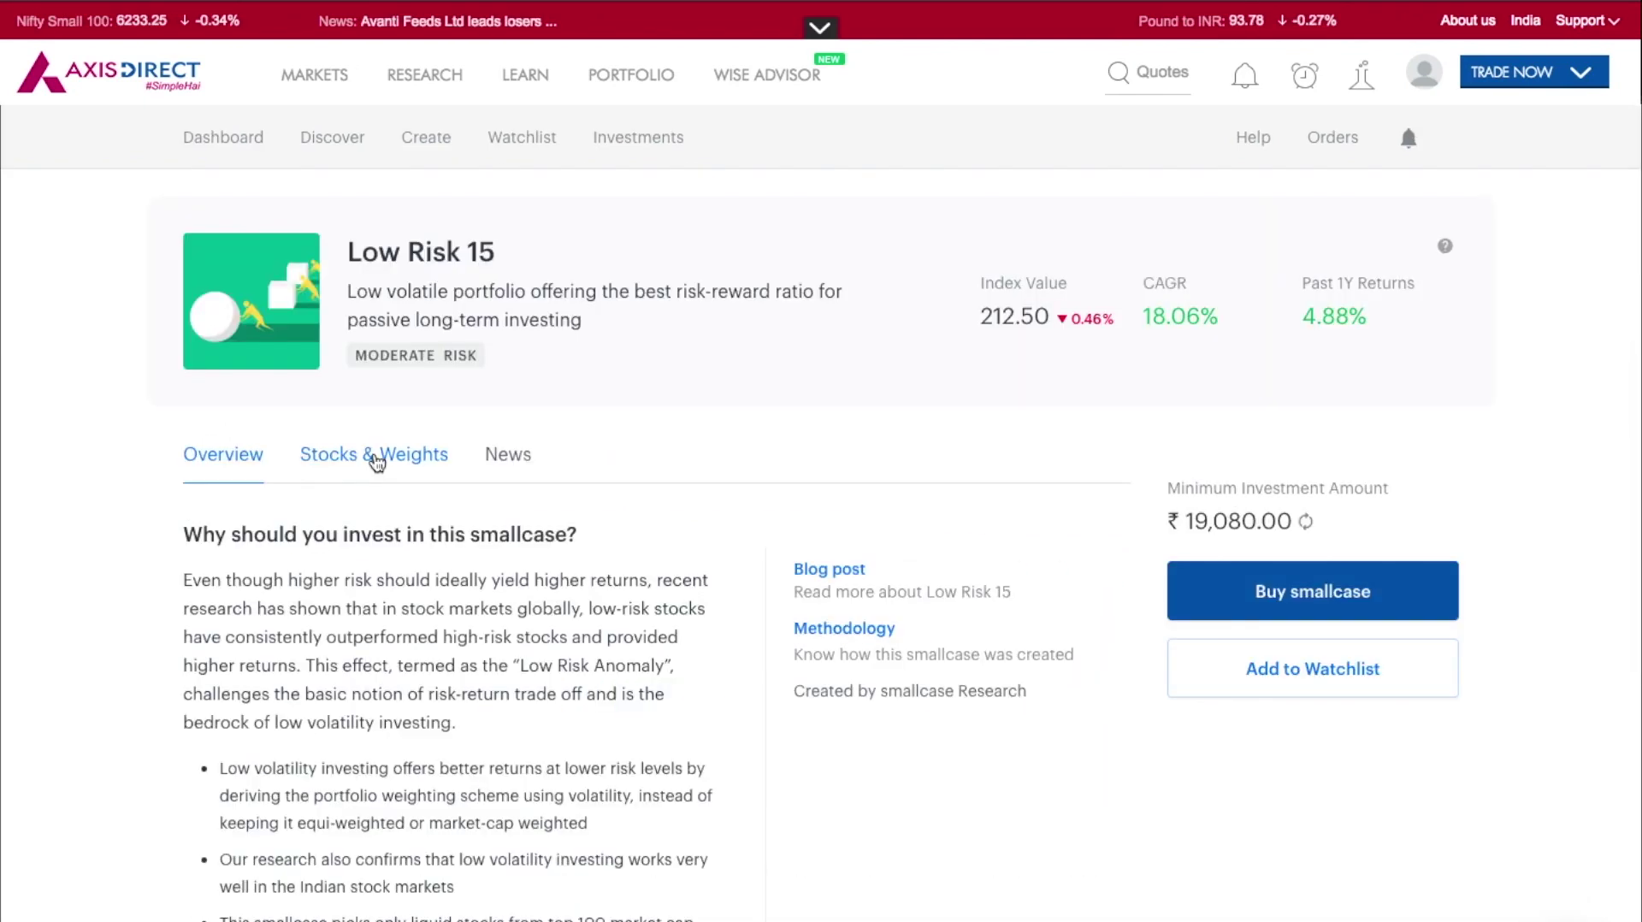
Step: Review the stocks, weights and segment composition of Low Risk 15, including the summary details for ITC Ltd
{"action": "left_click", "coordinate": [377, 460]}
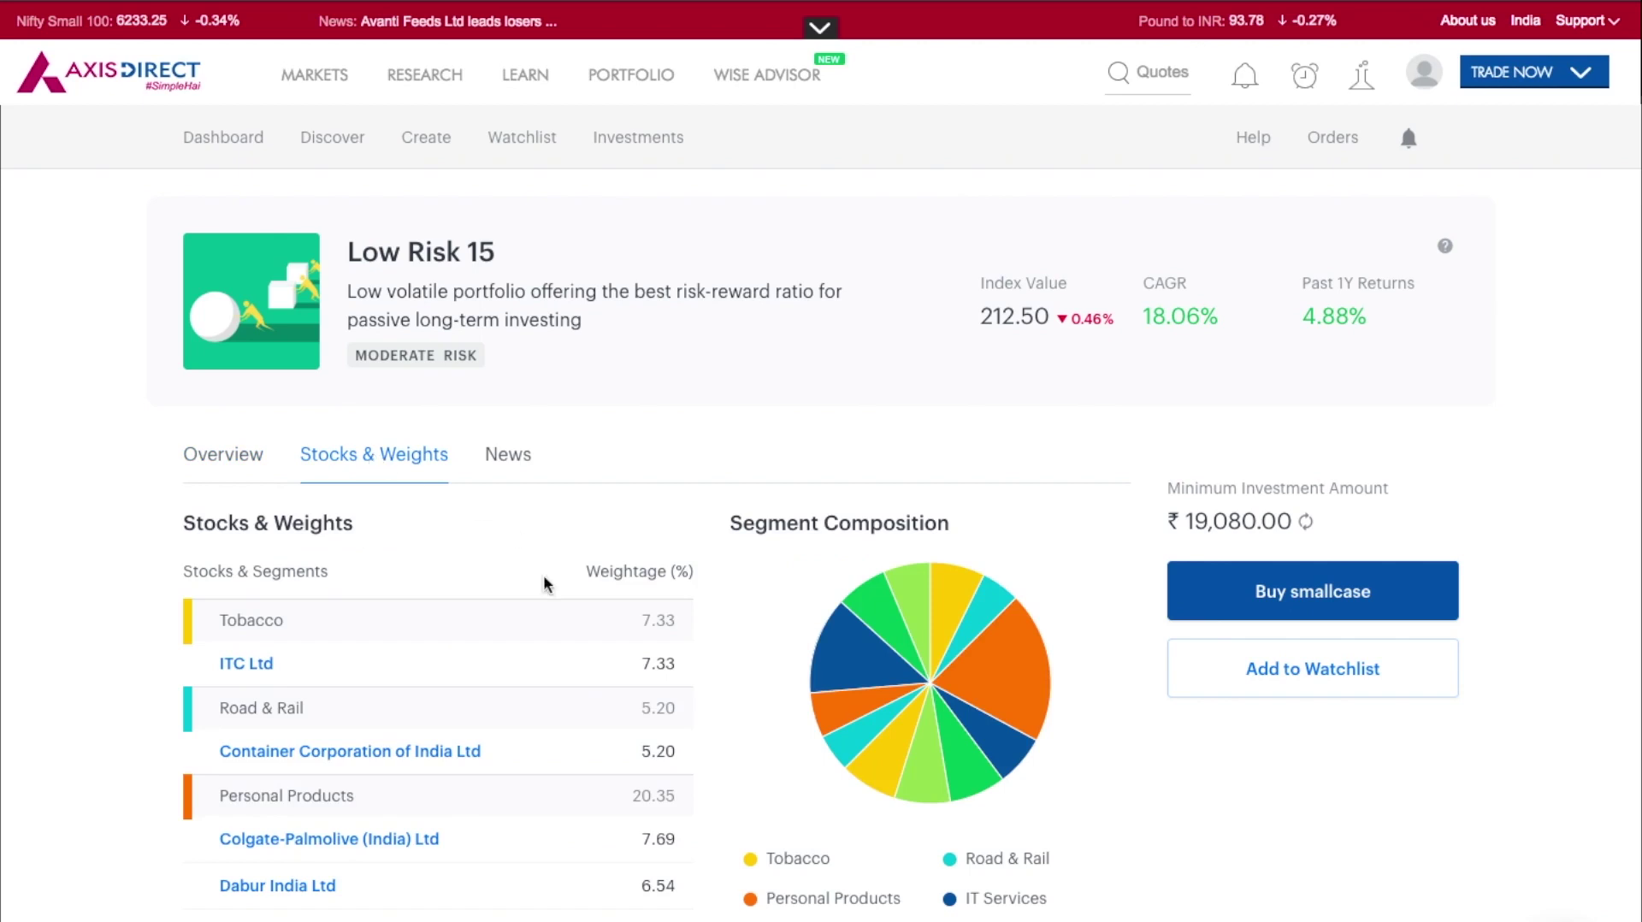
{"action": "scroll", "coordinate": [591, 715], "scroll_direction": "down", "scroll_amount": 5}
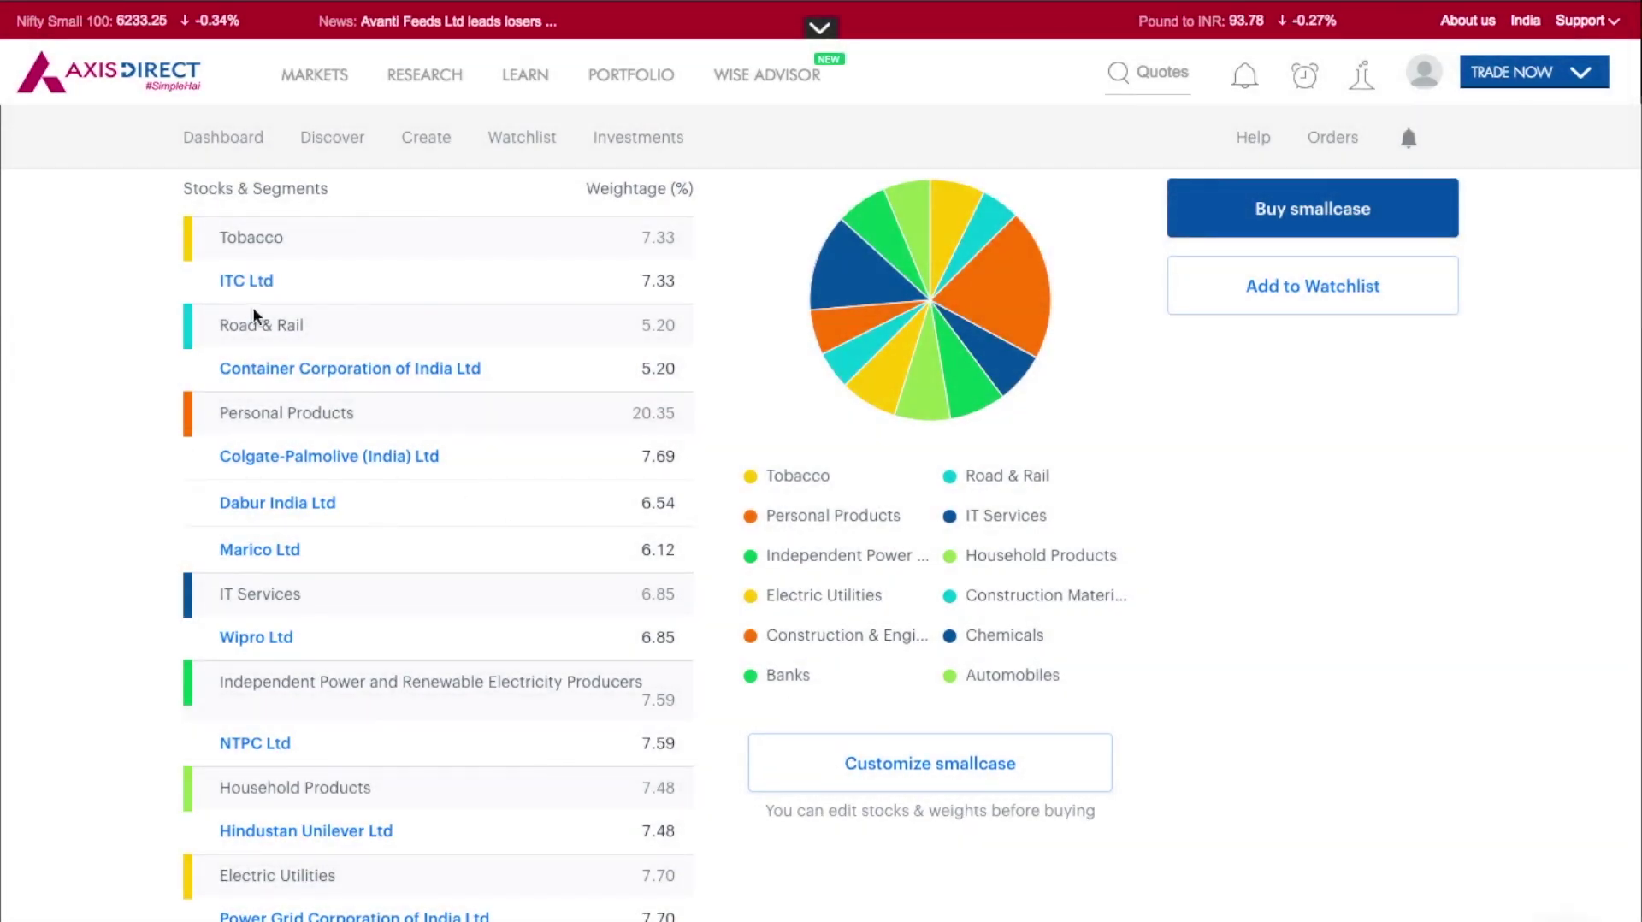
{"action": "mouse_move", "coordinate": [249, 293]}
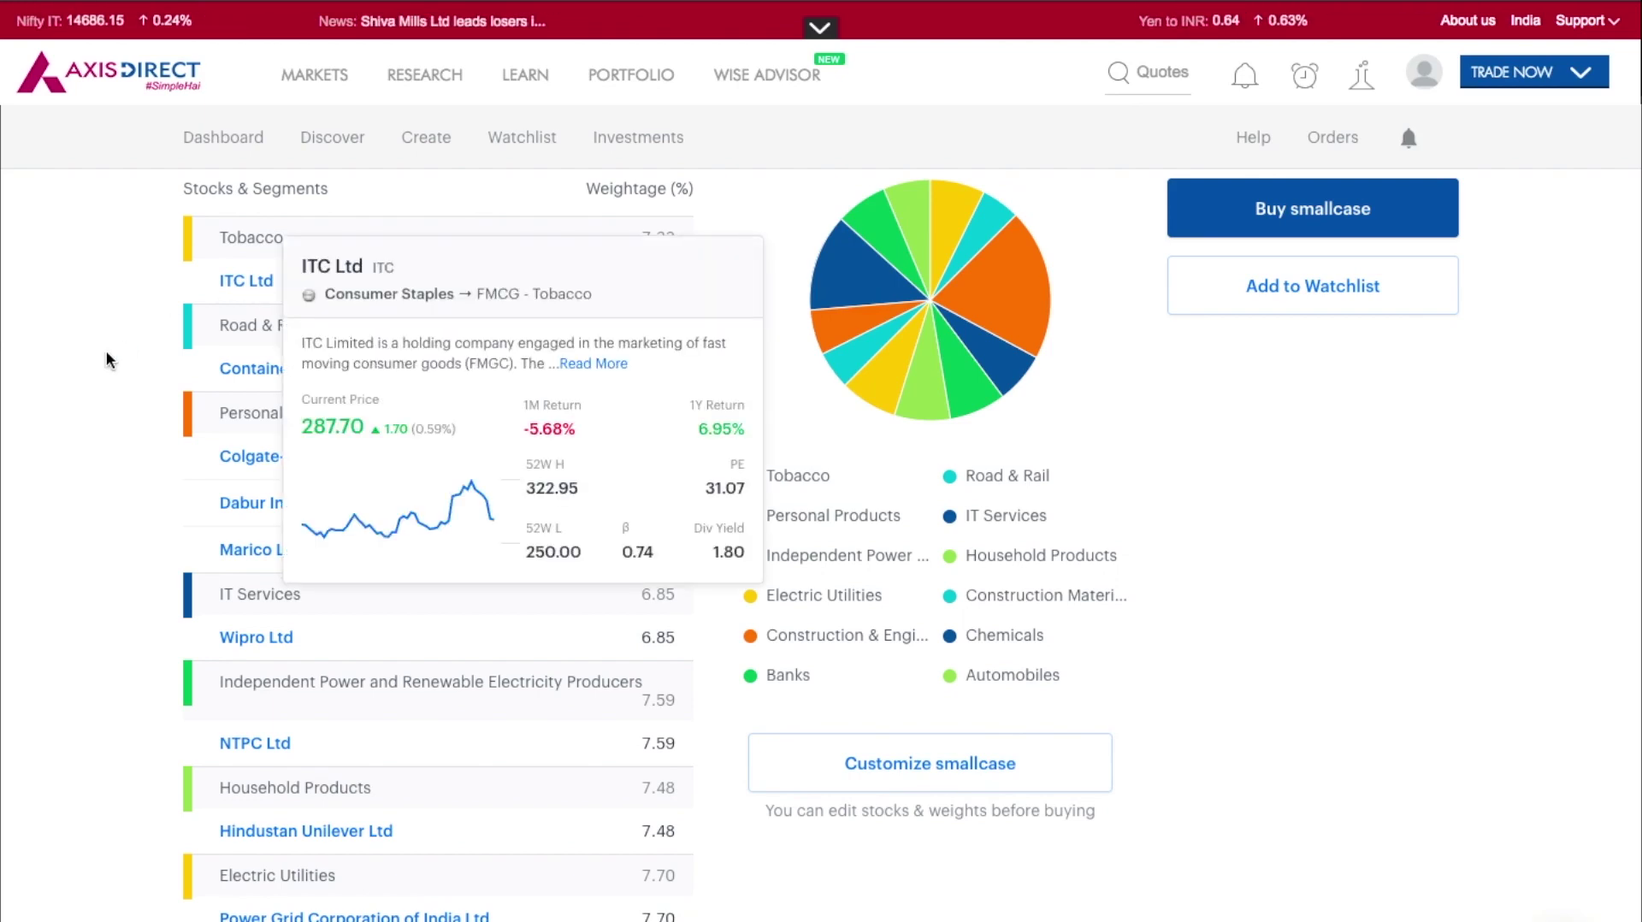
{"action": "scroll", "coordinate": [107, 351], "scroll_direction": "up", "scroll_amount": 3}
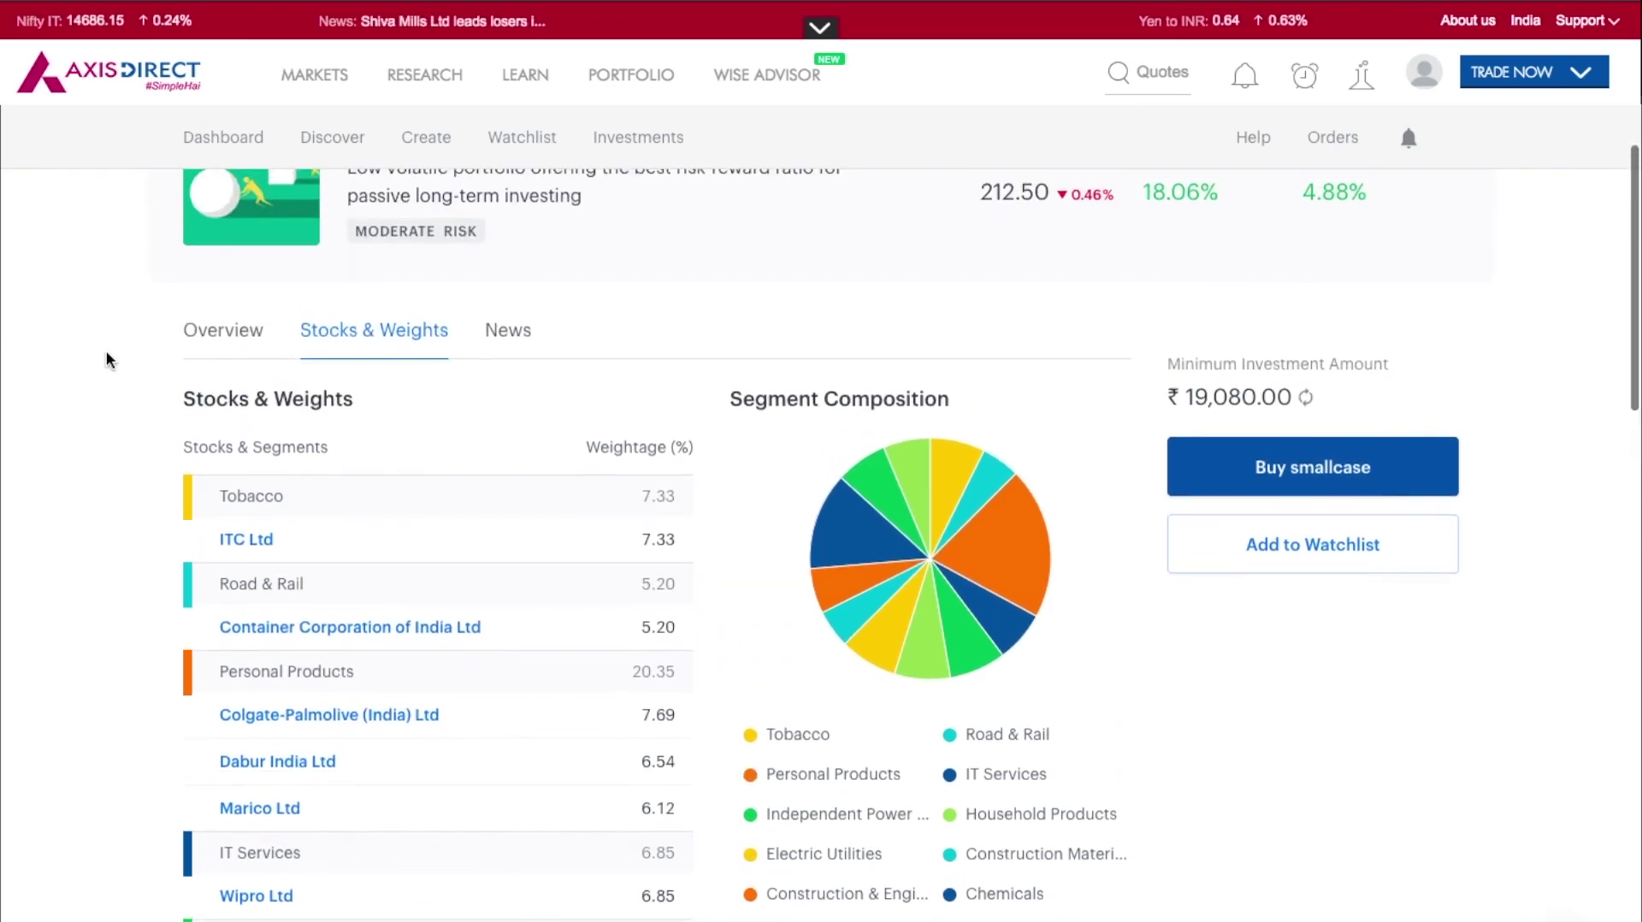
Step: Look through the news articles related to the Low Risk 15 smallcase
{"action": "left_click", "coordinate": [490, 336]}
{"action": "scroll", "coordinate": [710, 699], "scroll_direction": "down", "scroll_amount": 6}
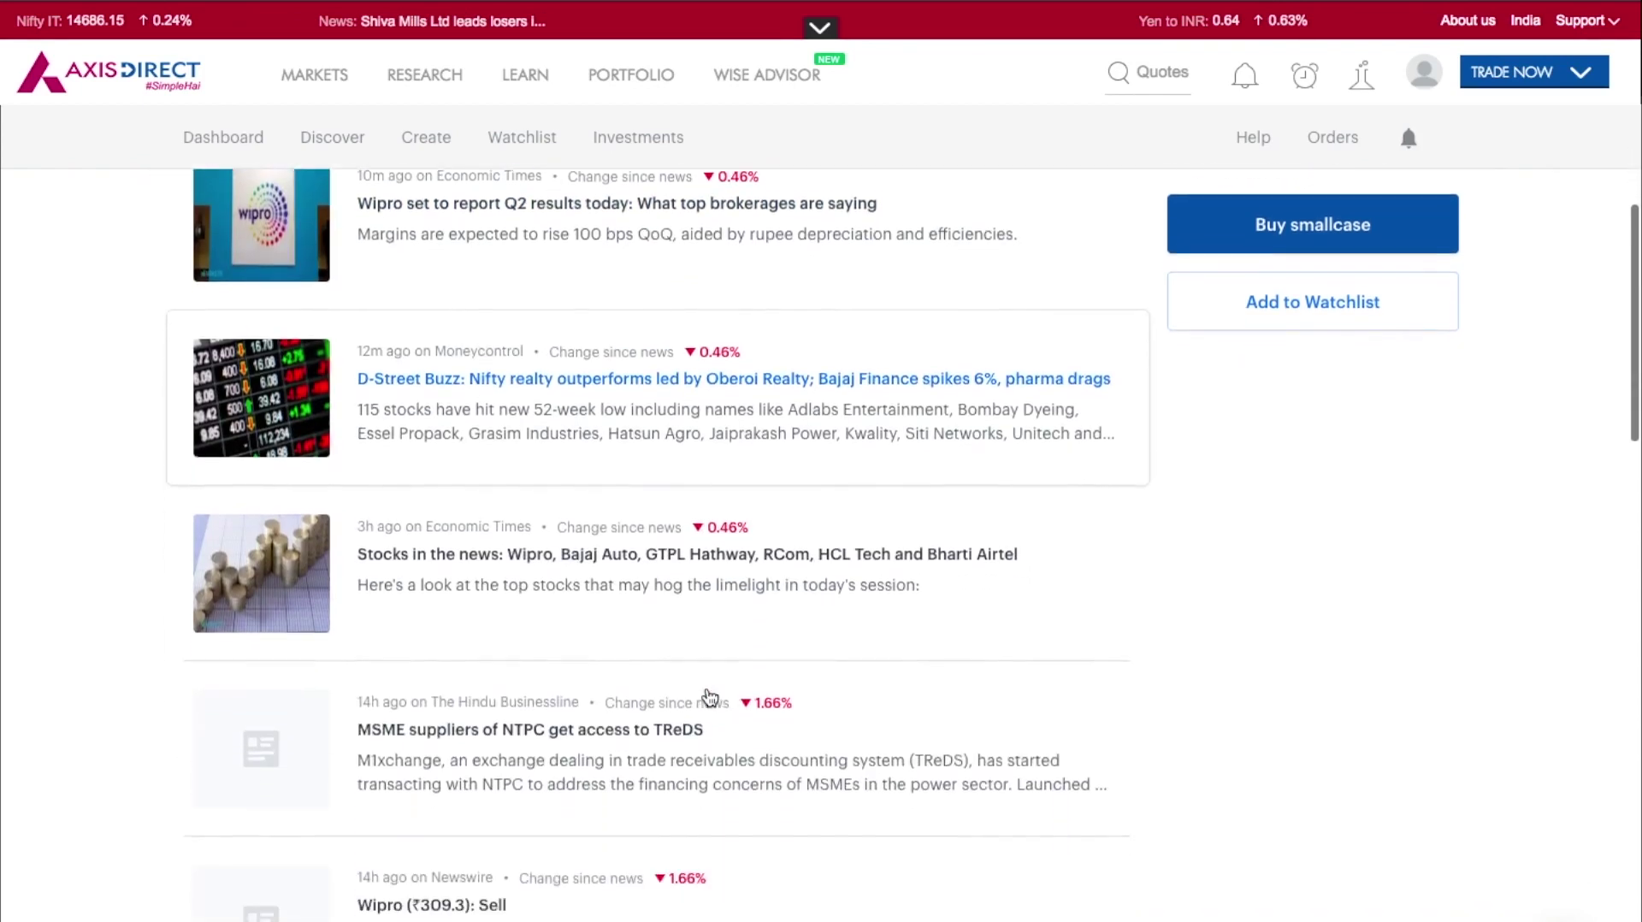
{"action": "scroll", "coordinate": [710, 699], "scroll_direction": "up", "scroll_amount": 7}
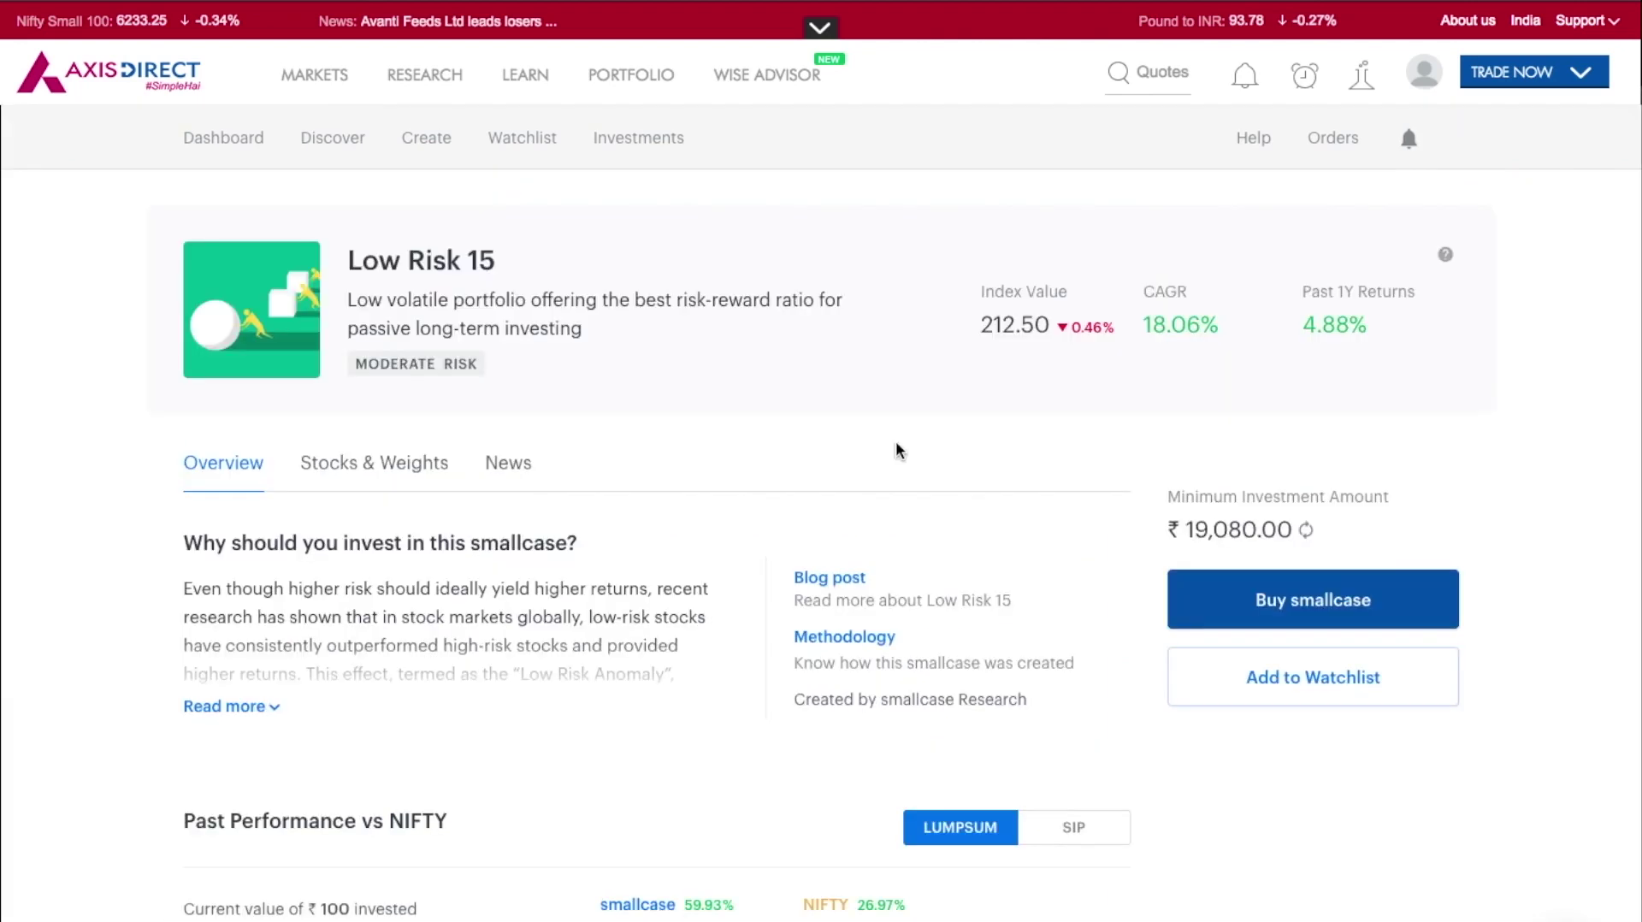
Step: Start buying Low Risk 15 with a confirmed investment amount of ₹25,000 and review the resulting stock orders
{"action": "left_click", "coordinate": [1297, 604]}
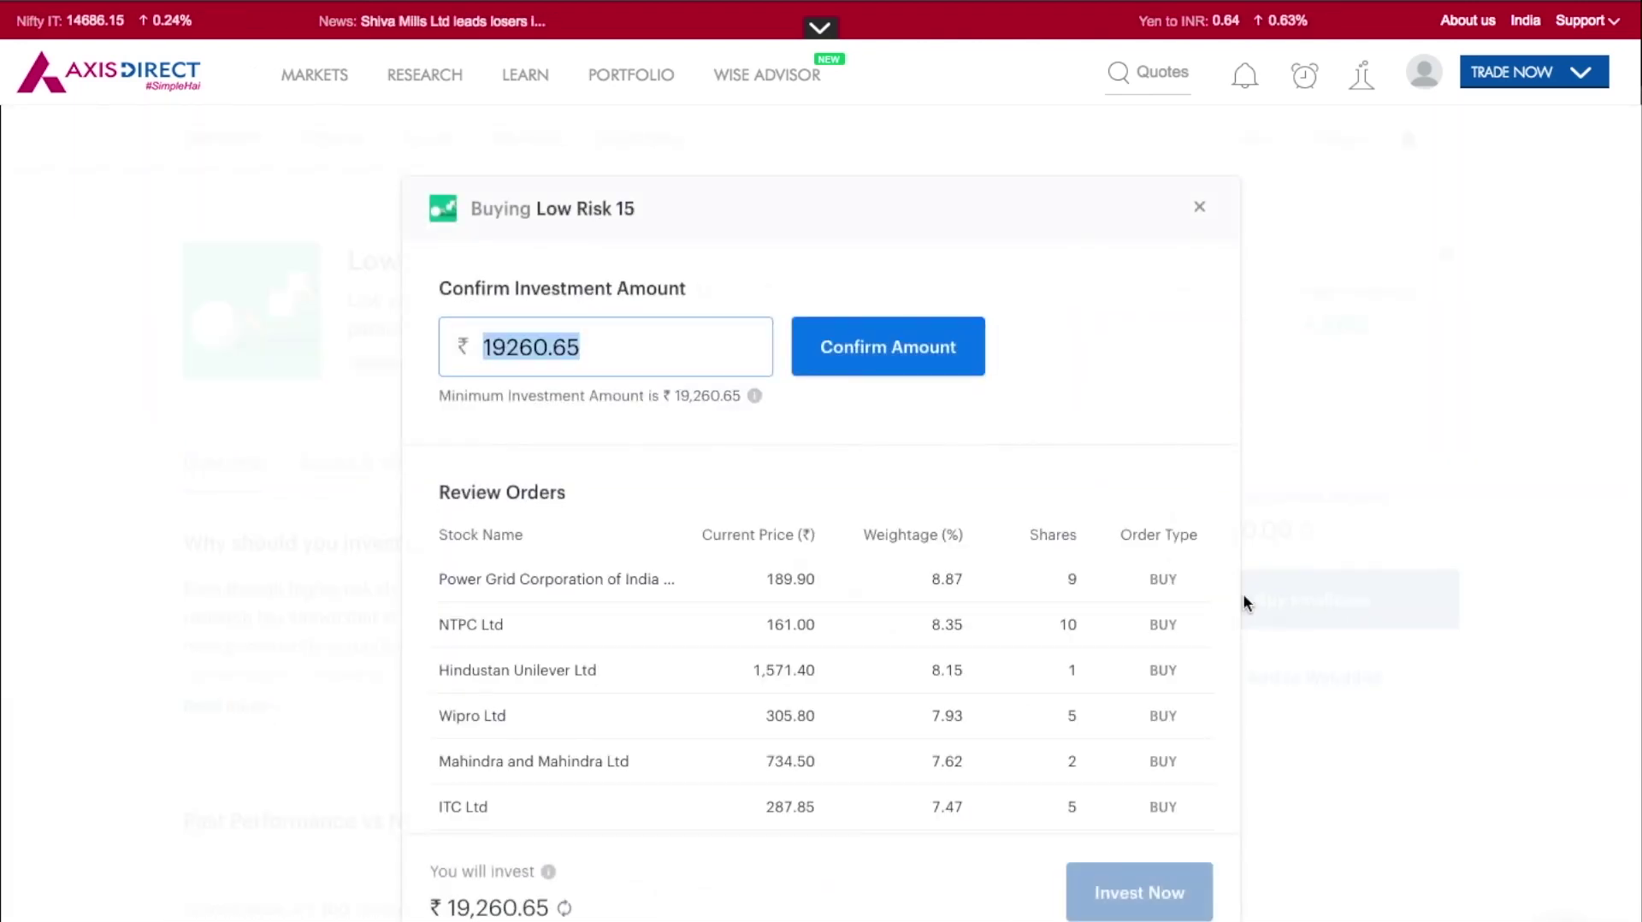
{"action": "type", "text": "25000"}
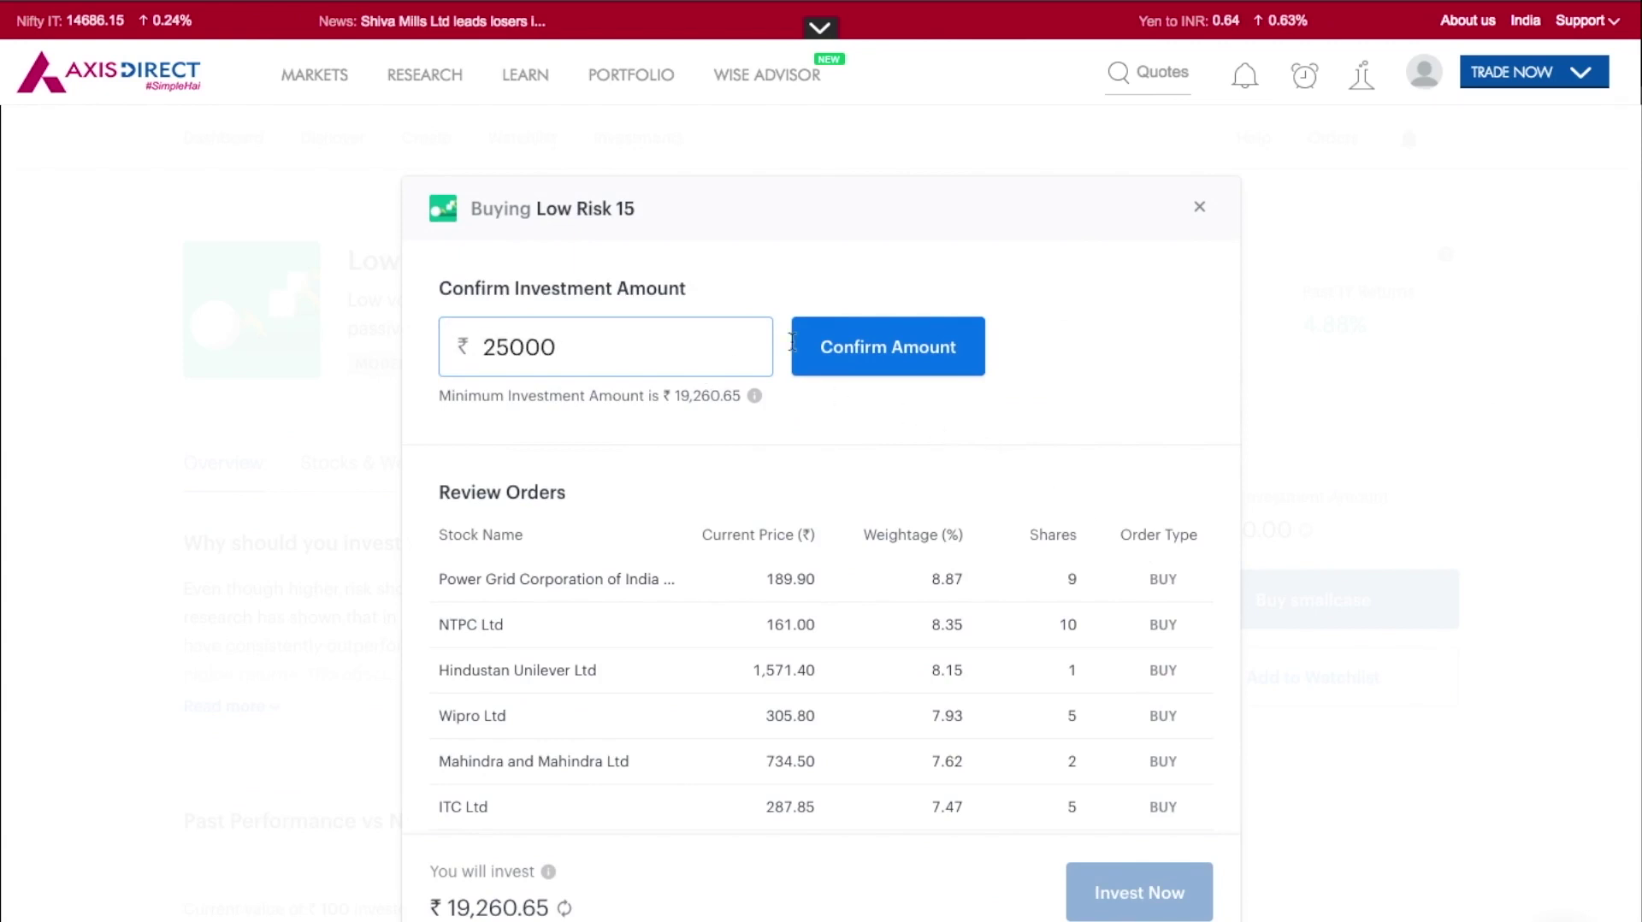
{"action": "left_click", "coordinate": [920, 345]}
{"action": "scroll", "coordinate": [1106, 733], "scroll_direction": "down", "scroll_amount": 5}
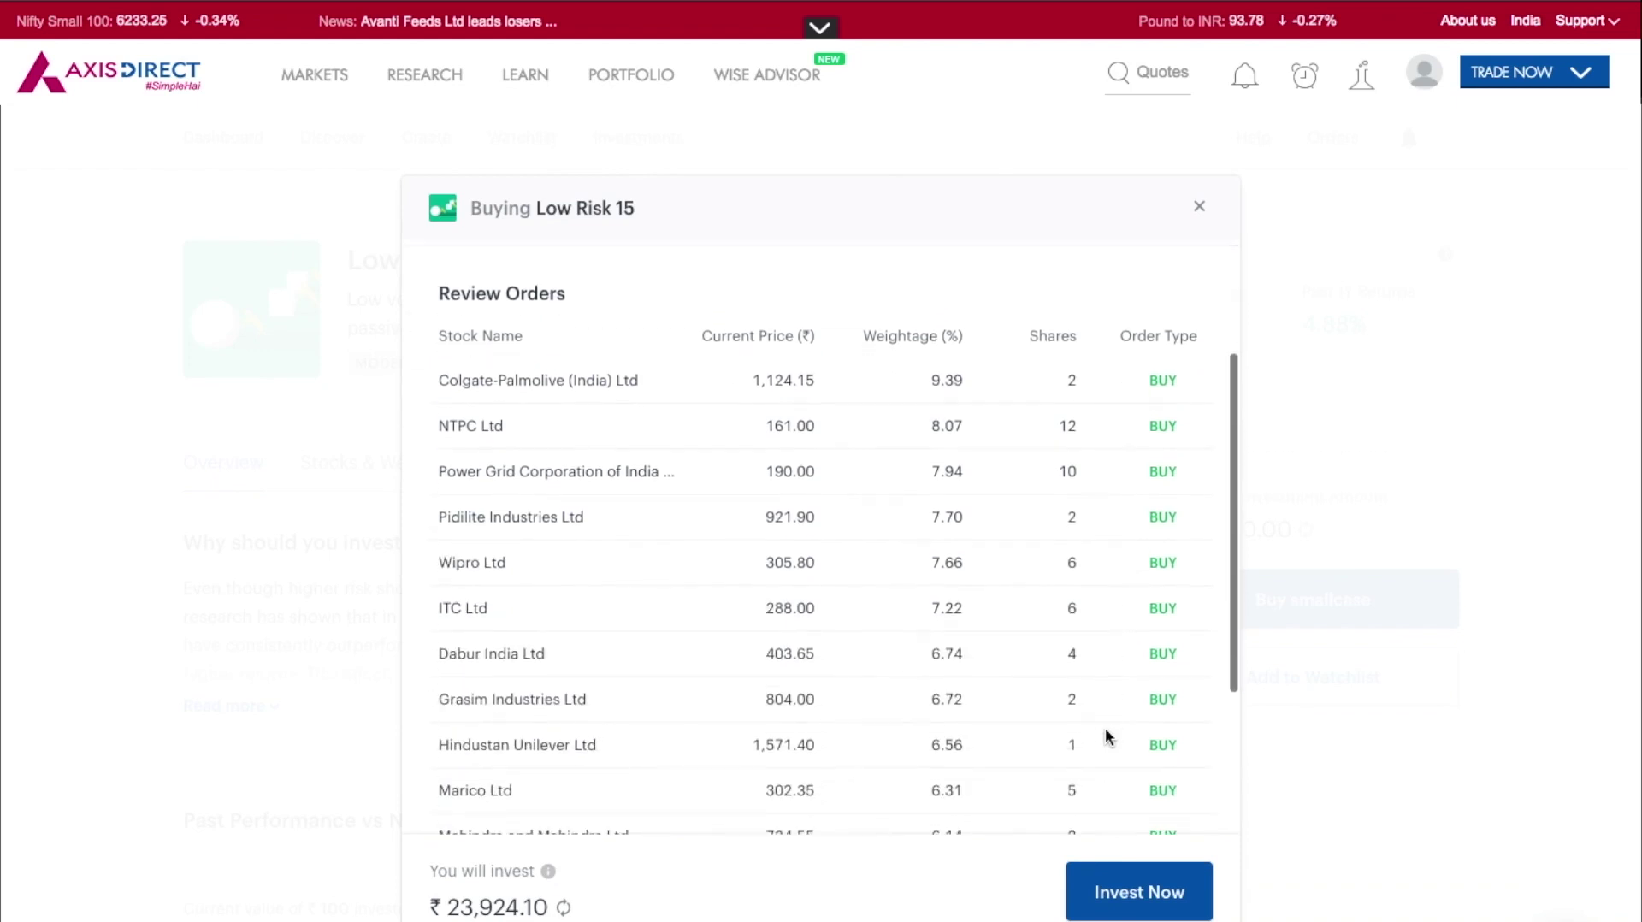
Step: Place and confirm the Low Risk 15 buy orders and open the investments overview
{"action": "left_click", "coordinate": [1154, 892]}
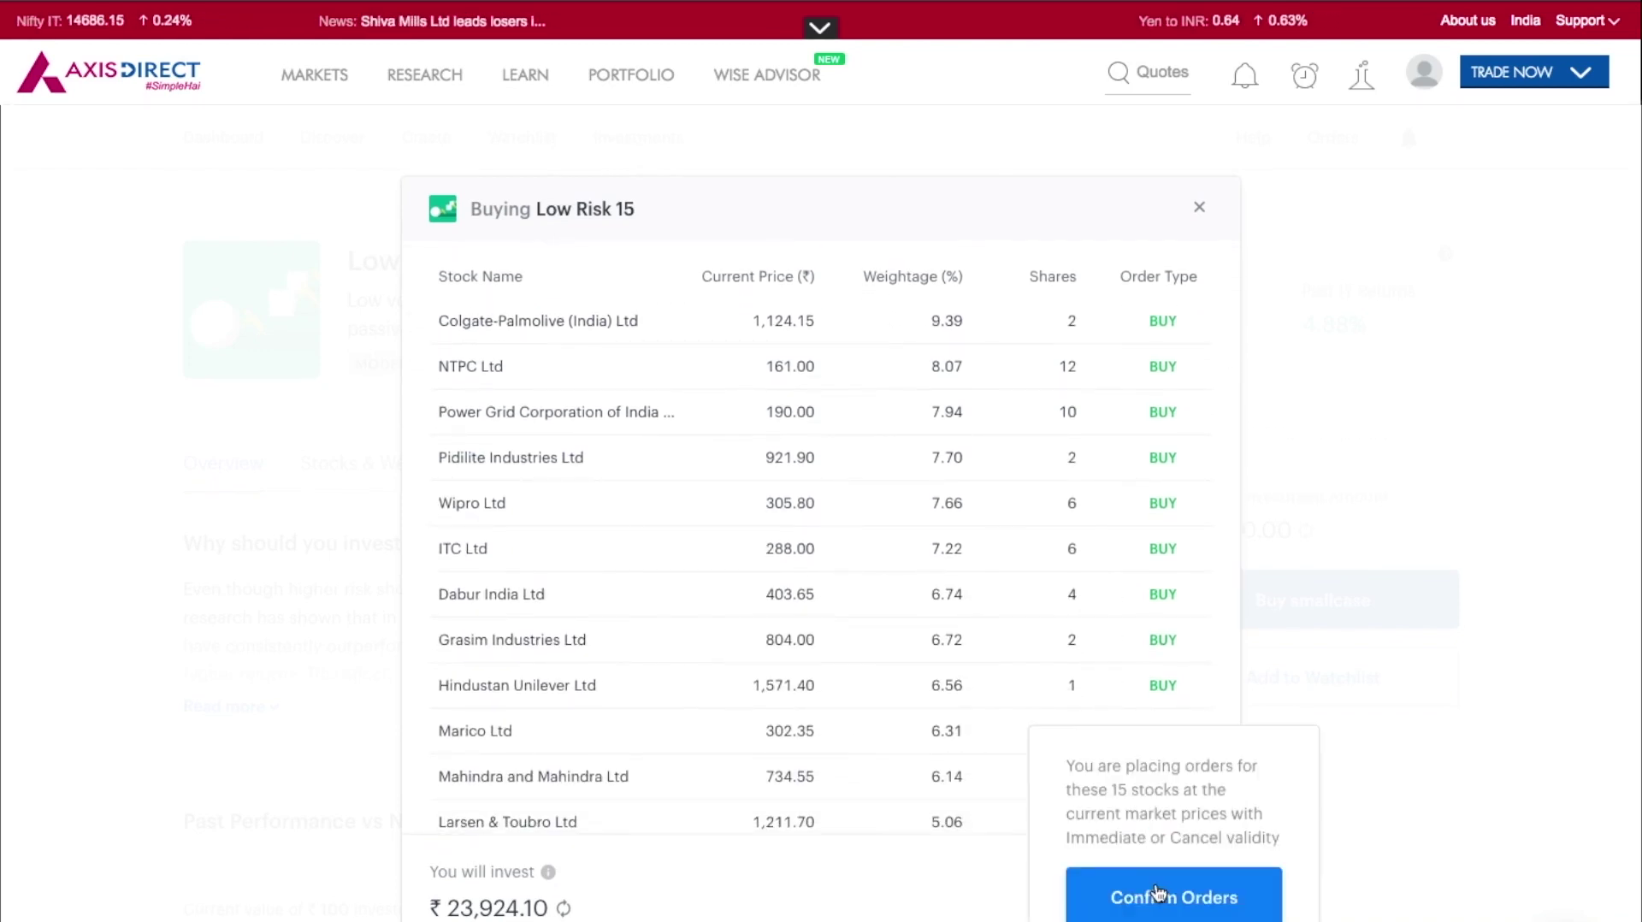
{"action": "left_click", "coordinate": [1186, 890]}
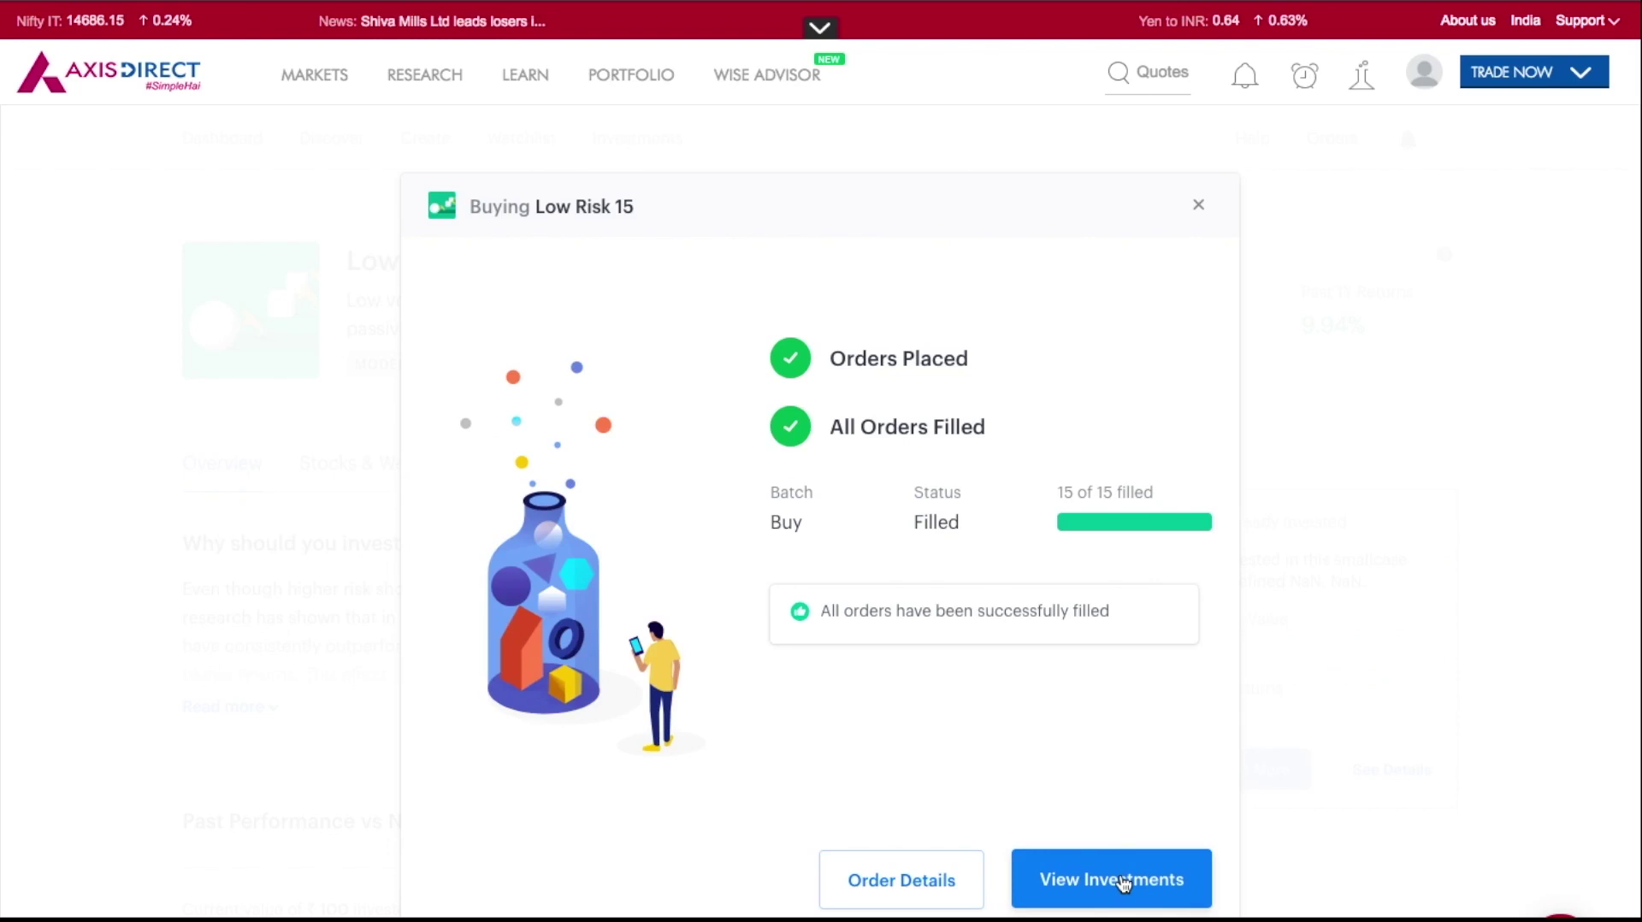
{"action": "left_click", "coordinate": [1123, 882]}
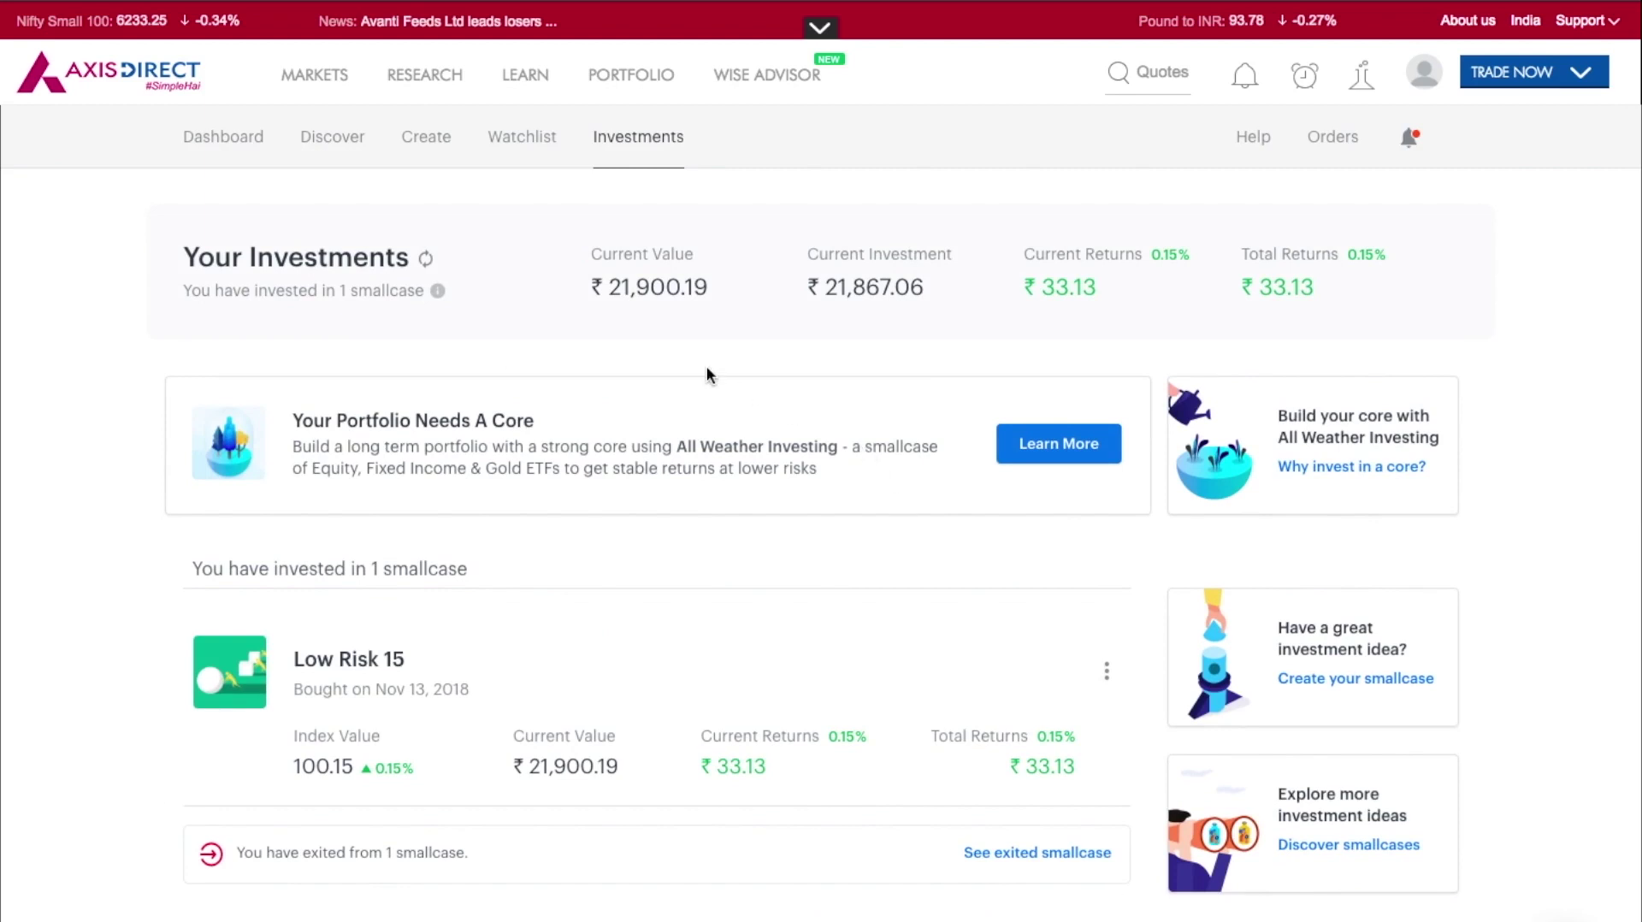
Step: Open the invested Low Risk 15 smallcase from the investments overview and review its performance and constituents
{"action": "scroll", "coordinate": [707, 368], "scroll_direction": "down", "scroll_amount": 1}
{"action": "scroll", "coordinate": [706, 374], "scroll_direction": "up", "scroll_amount": 1}
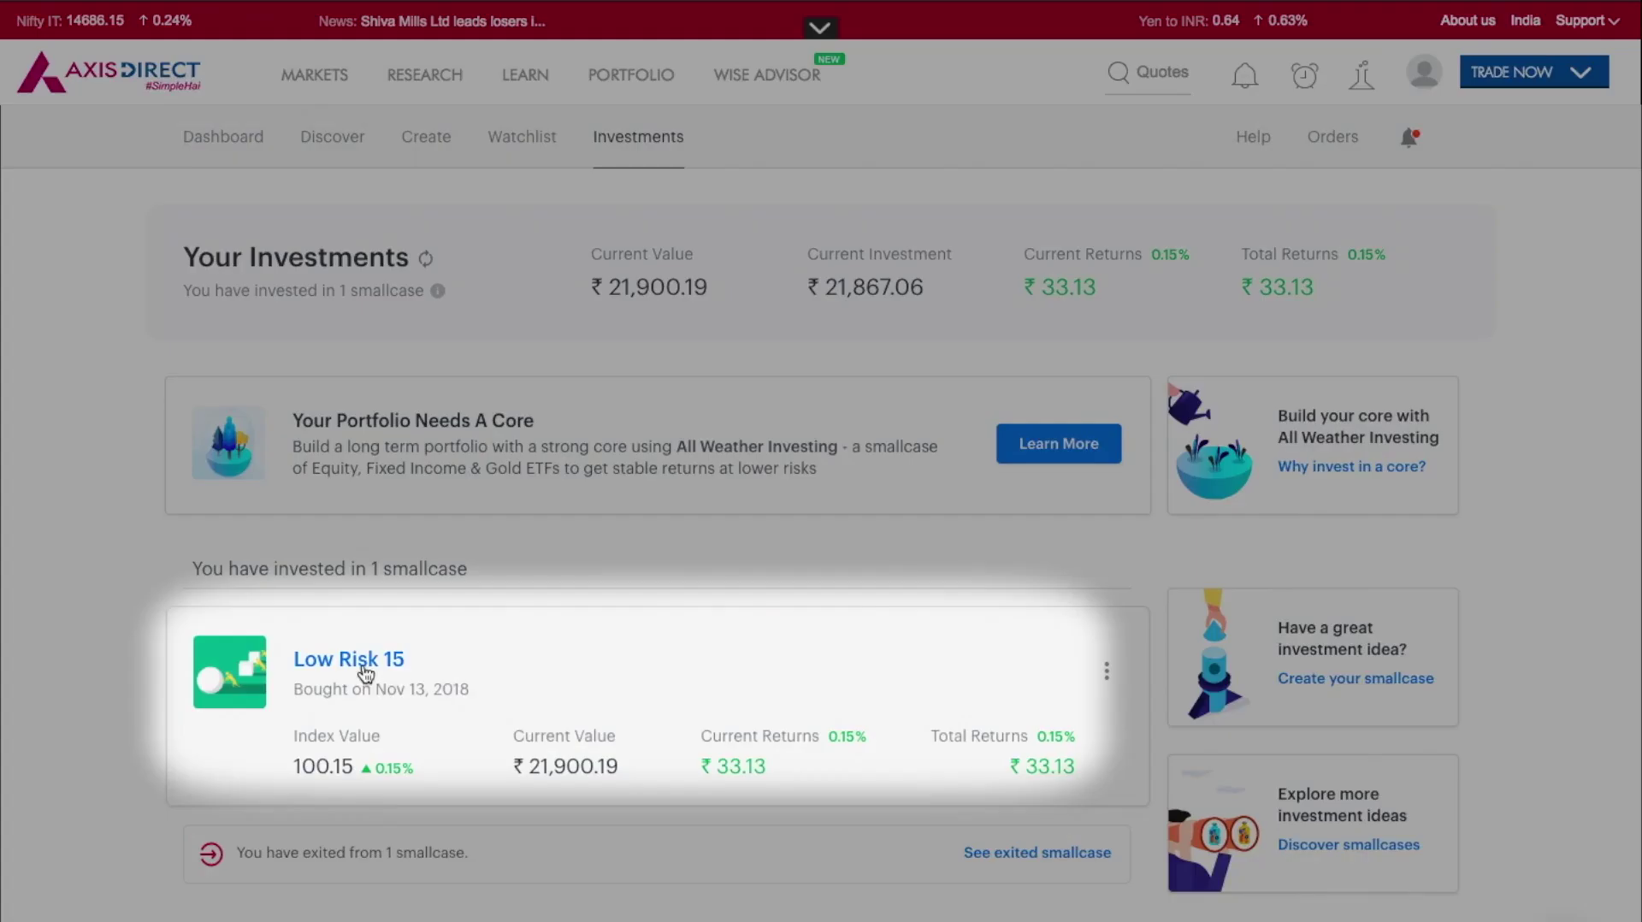
{"action": "left_click", "coordinate": [362, 666]}
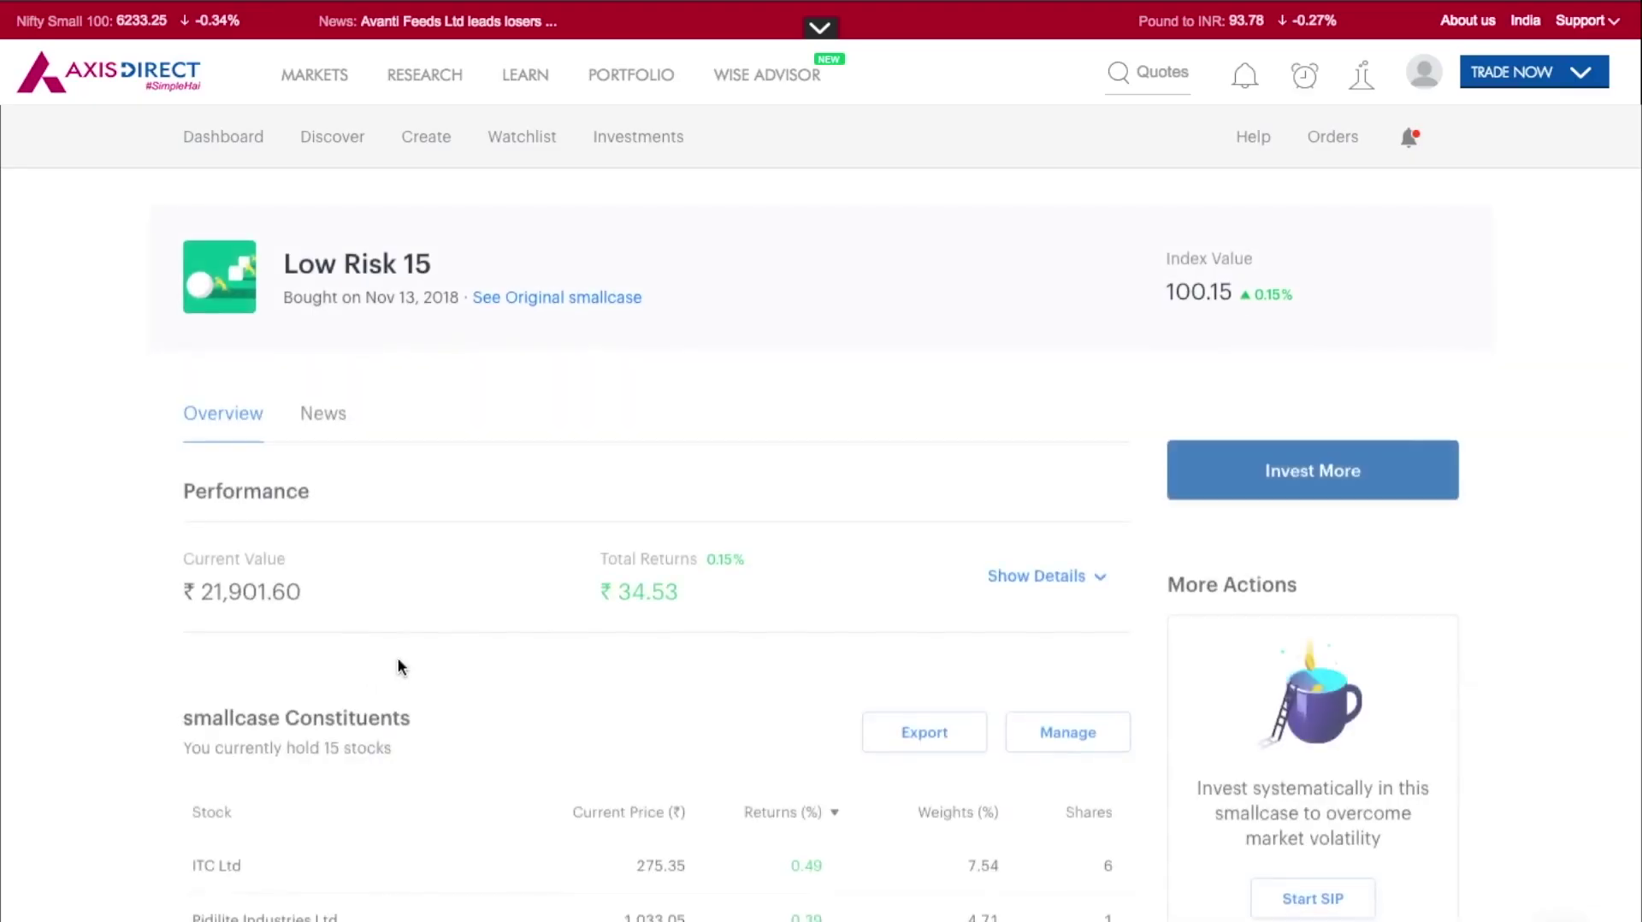
{"action": "scroll", "coordinate": [843, 652], "scroll_direction": "down", "scroll_amount": 4}
{"action": "left_click", "coordinate": [1042, 437]}
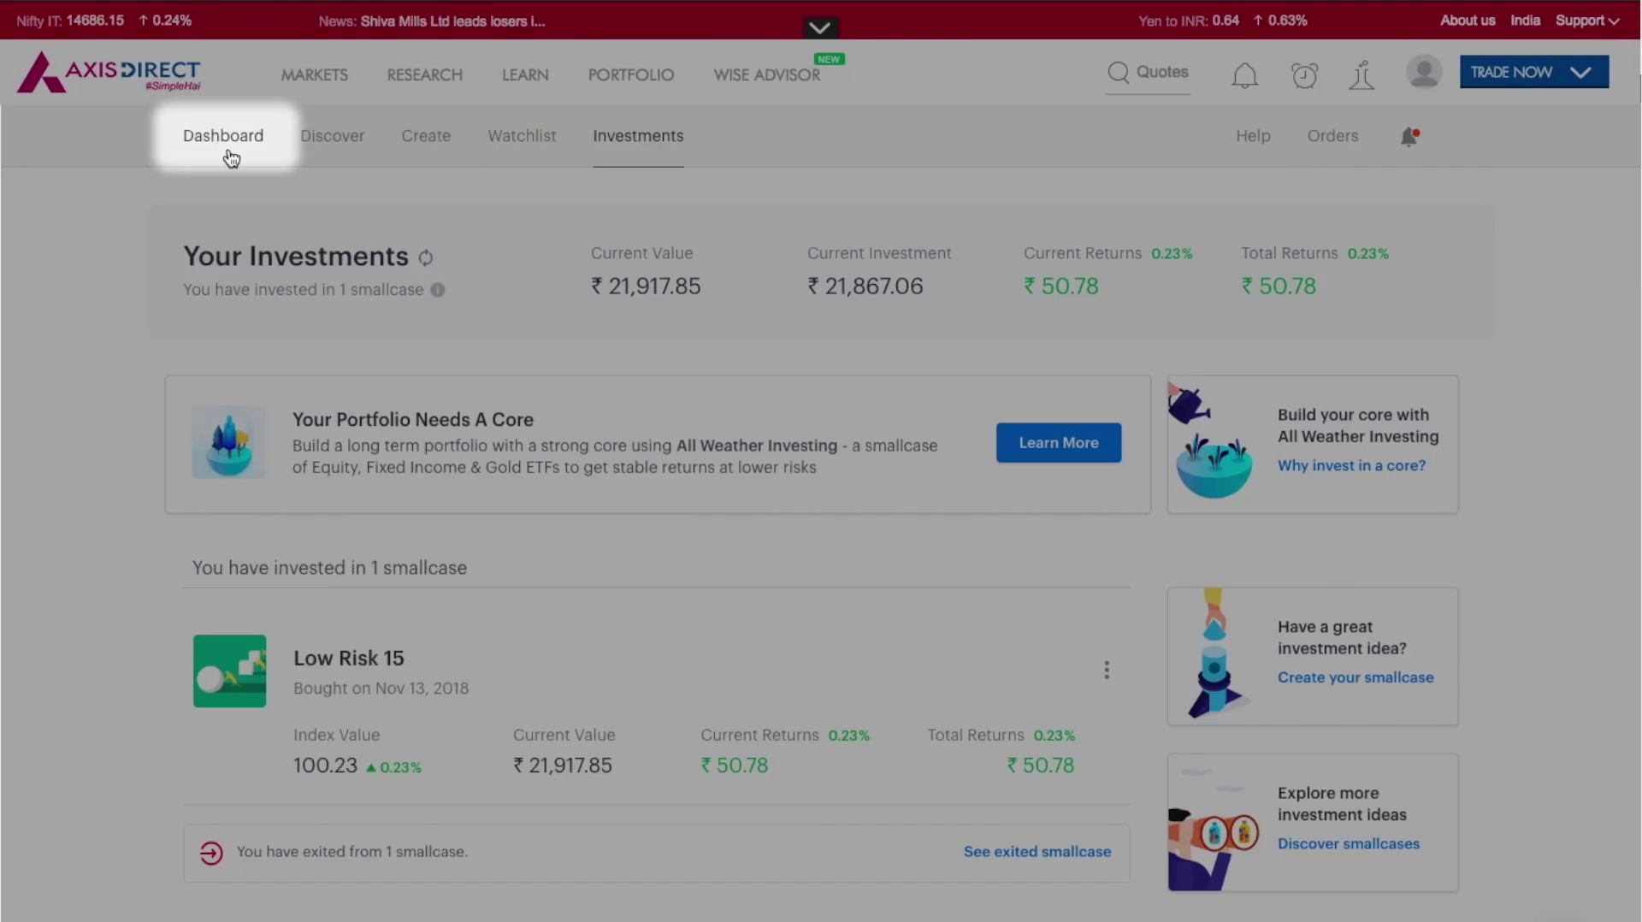
Step: Review the smallcase news and investment insights on the dashboard, and open the SIP setup for Low Risk 15
{"action": "left_click", "coordinate": [227, 136]}
{"action": "scroll", "coordinate": [107, 542], "scroll_direction": "down", "scroll_amount": 9}
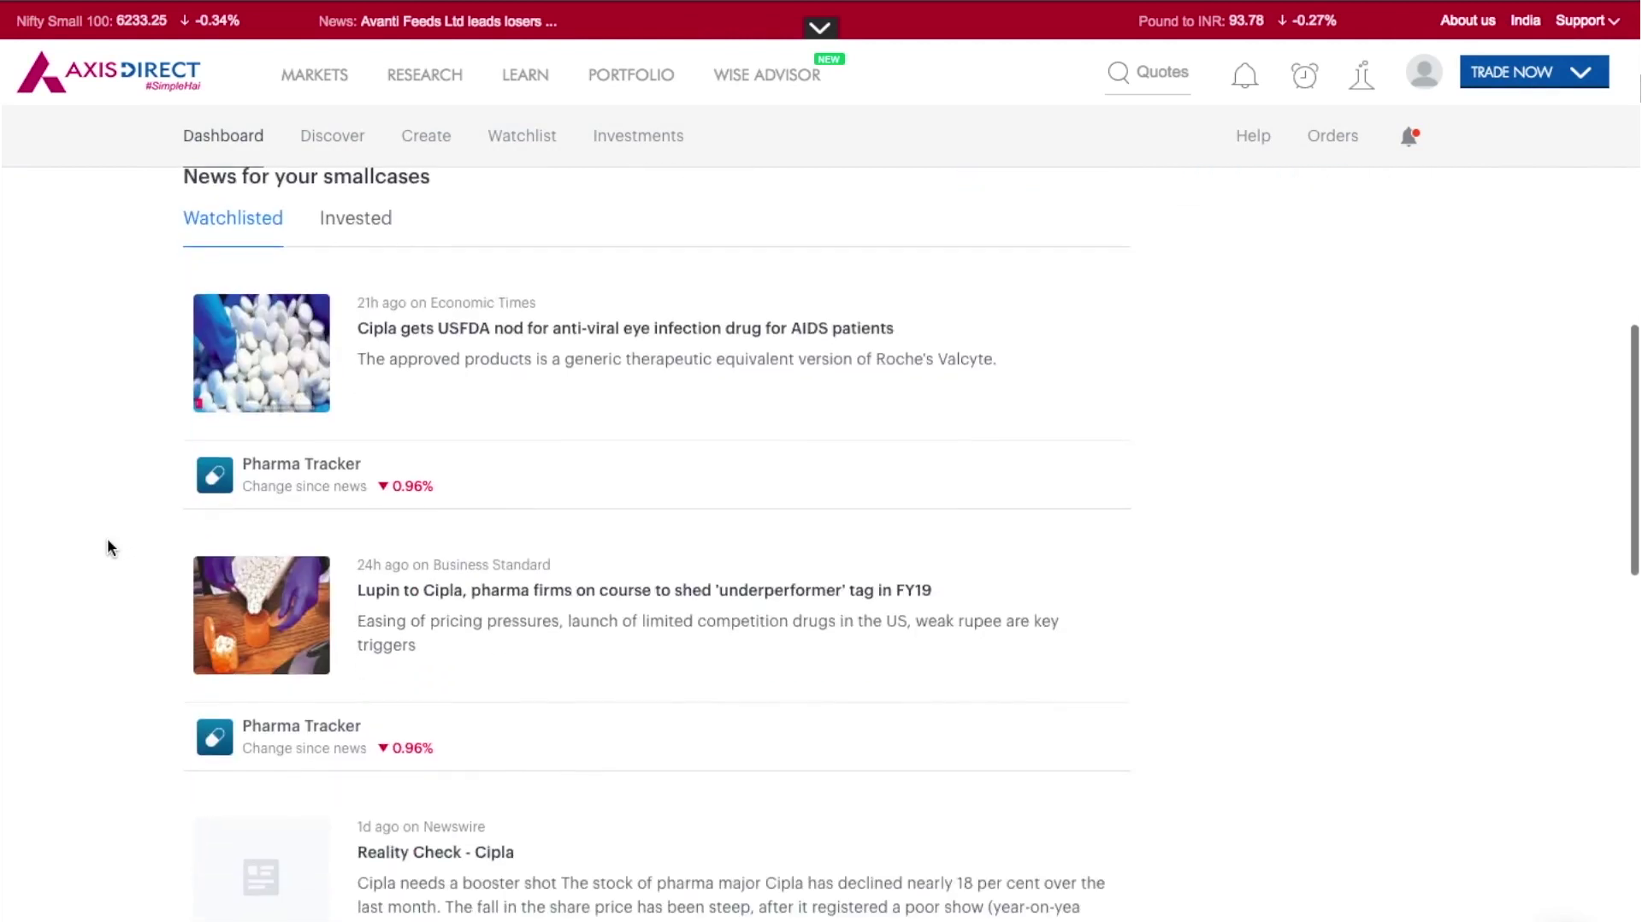
{"action": "scroll", "coordinate": [108, 547], "scroll_direction": "up", "scroll_amount": 9}
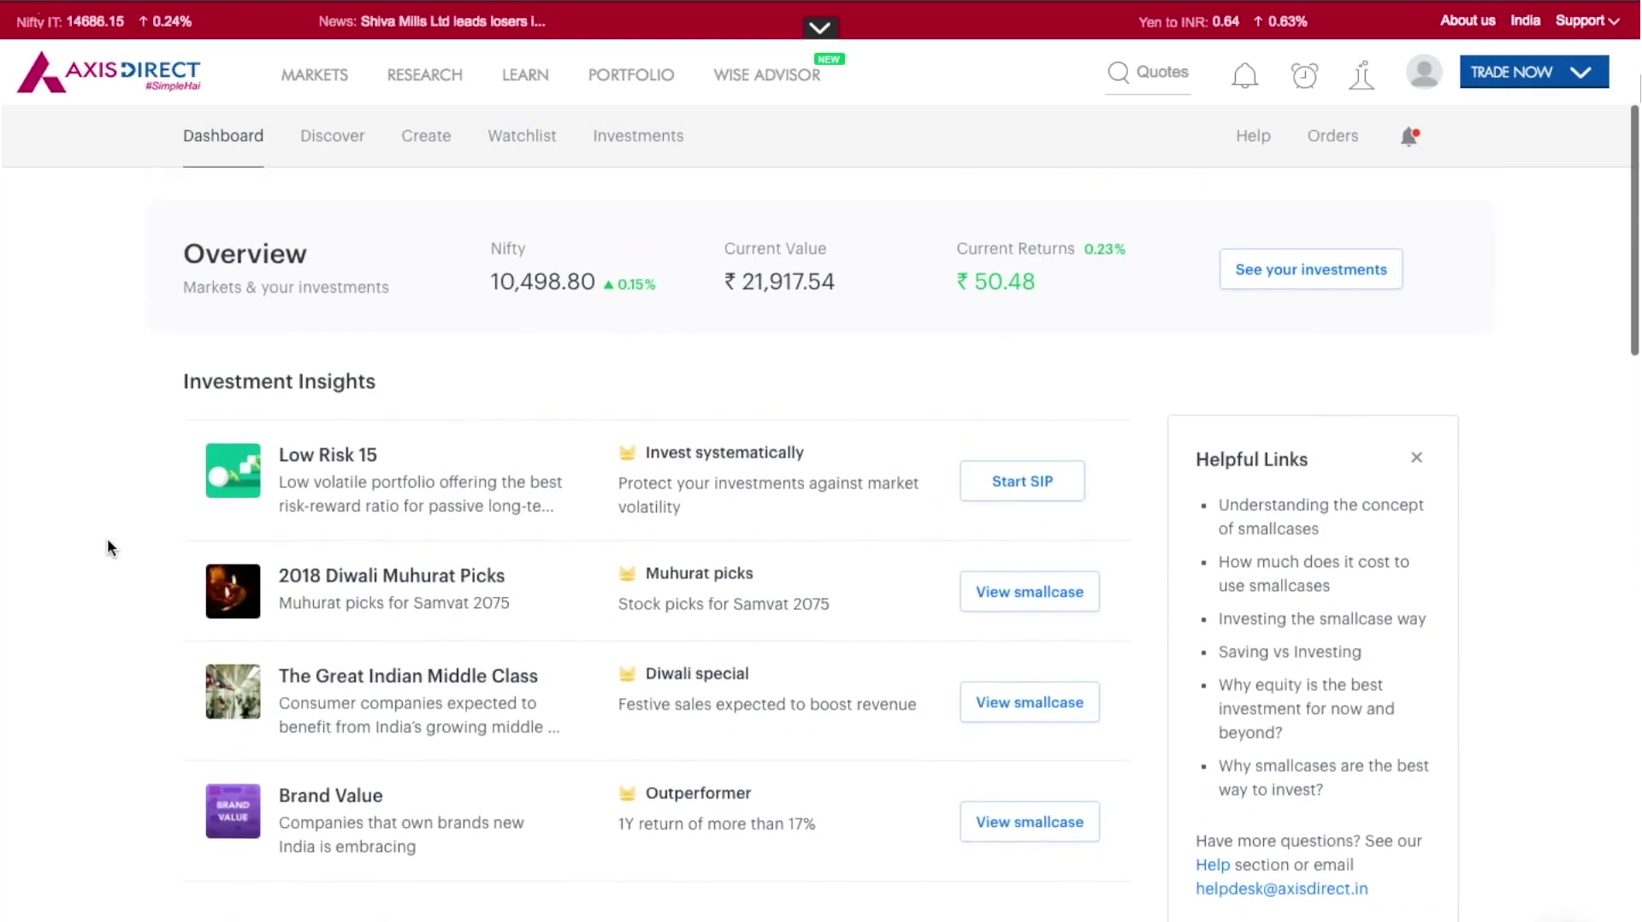
{"action": "left_click", "coordinate": [990, 484]}
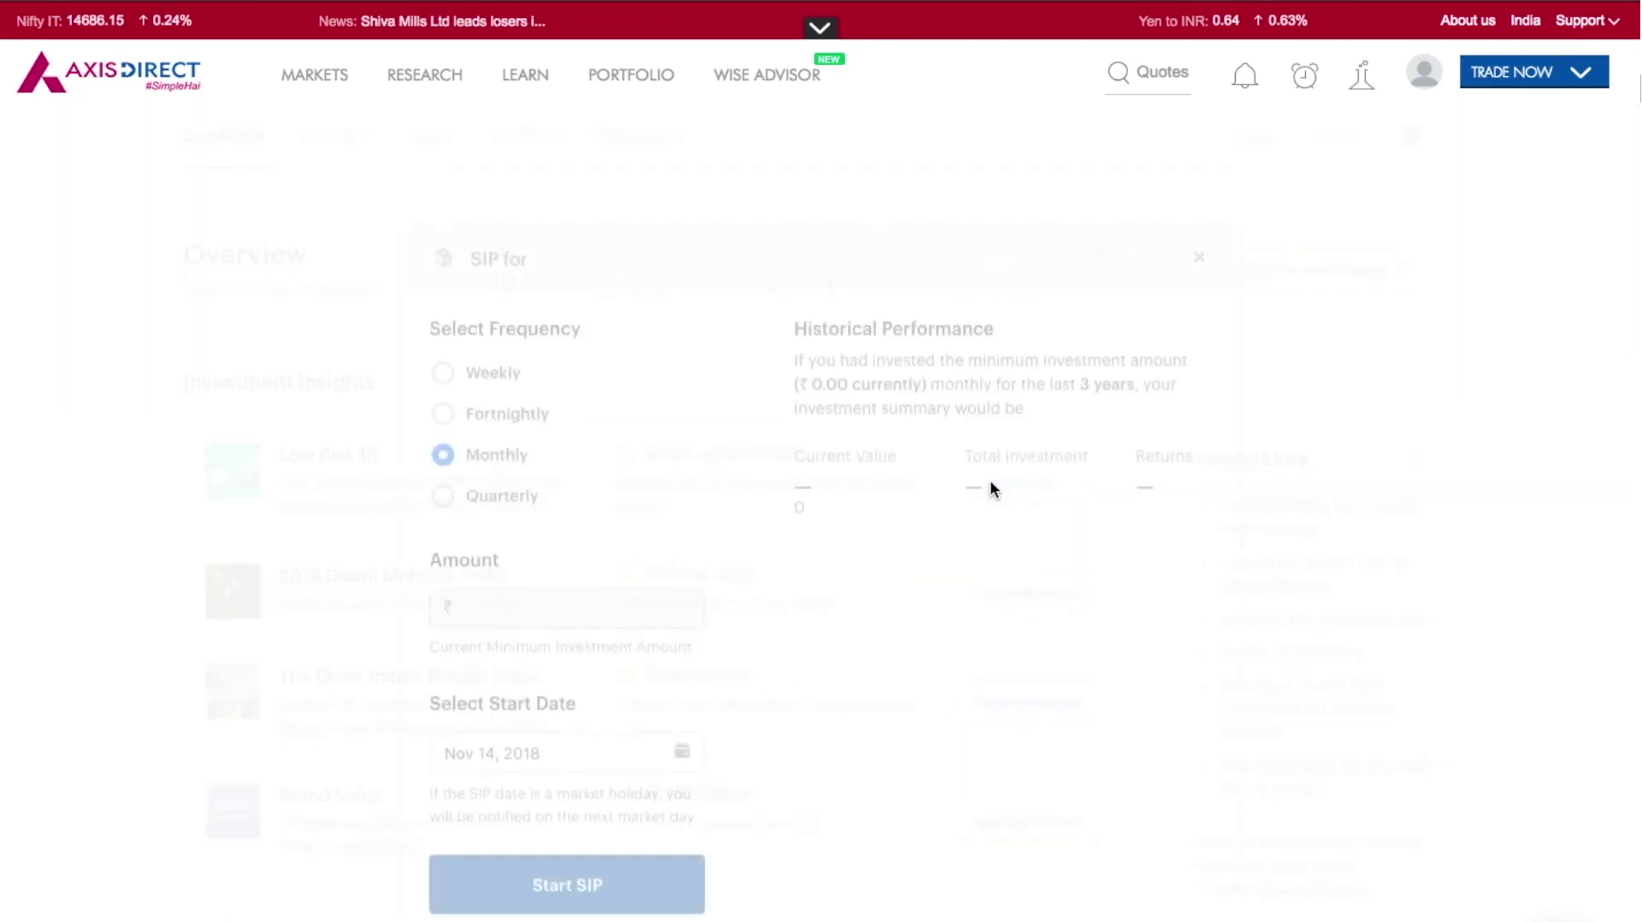
Step: Add The Great Indian Middle Class smallcase to the watchlist and open the watchlist
{"action": "left_click", "coordinate": [190, 590]}
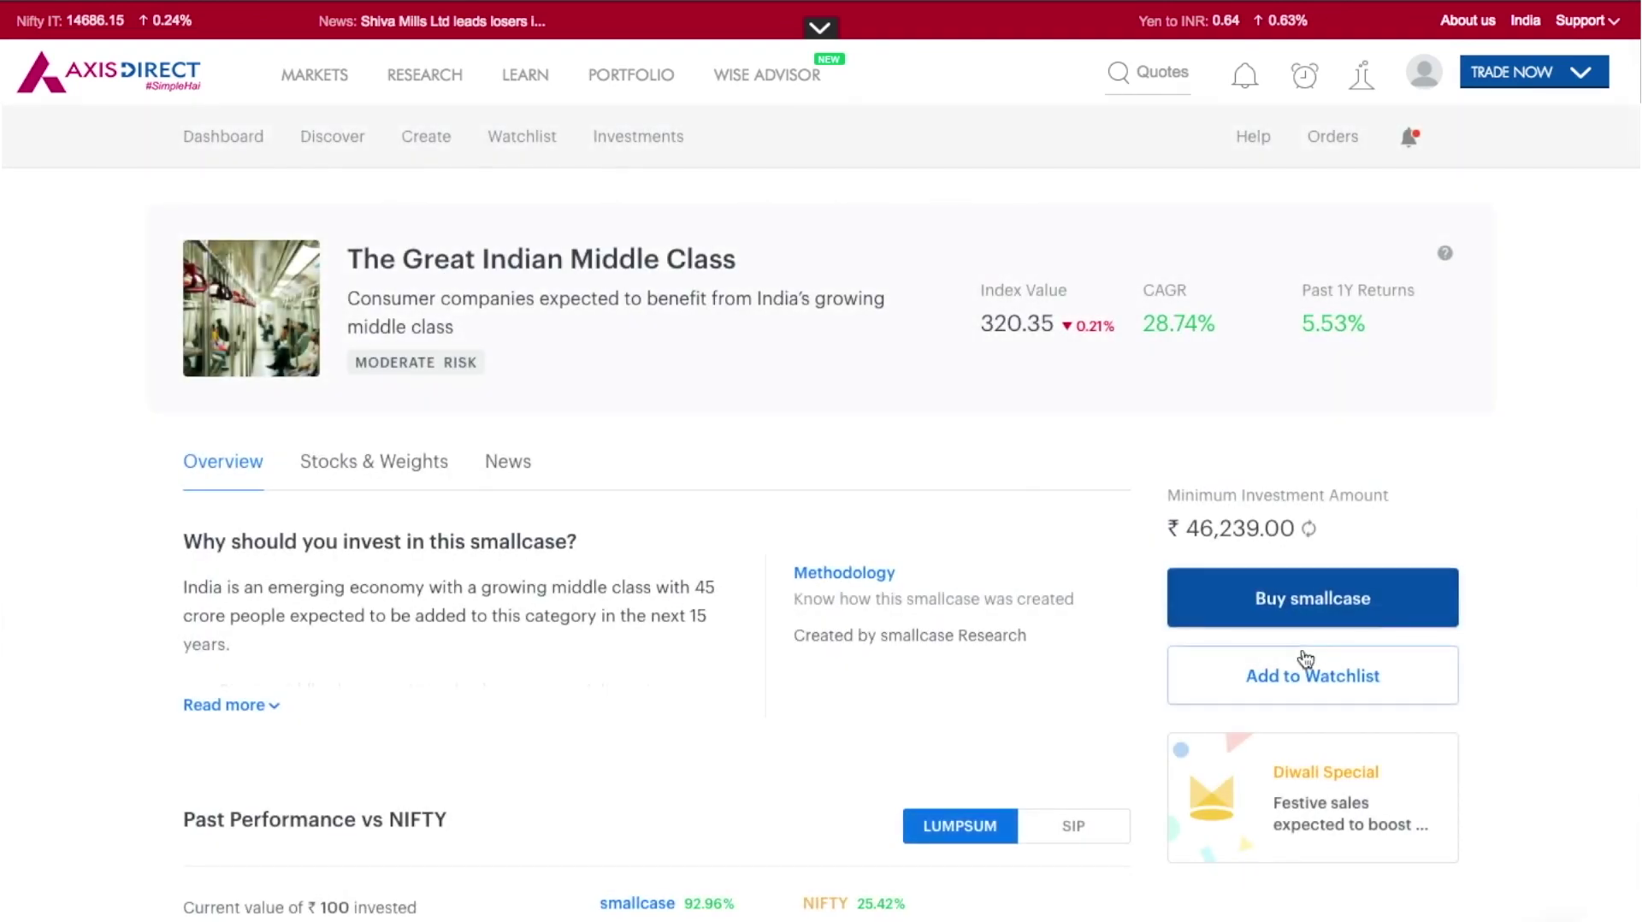
{"action": "left_click", "coordinate": [1331, 680]}
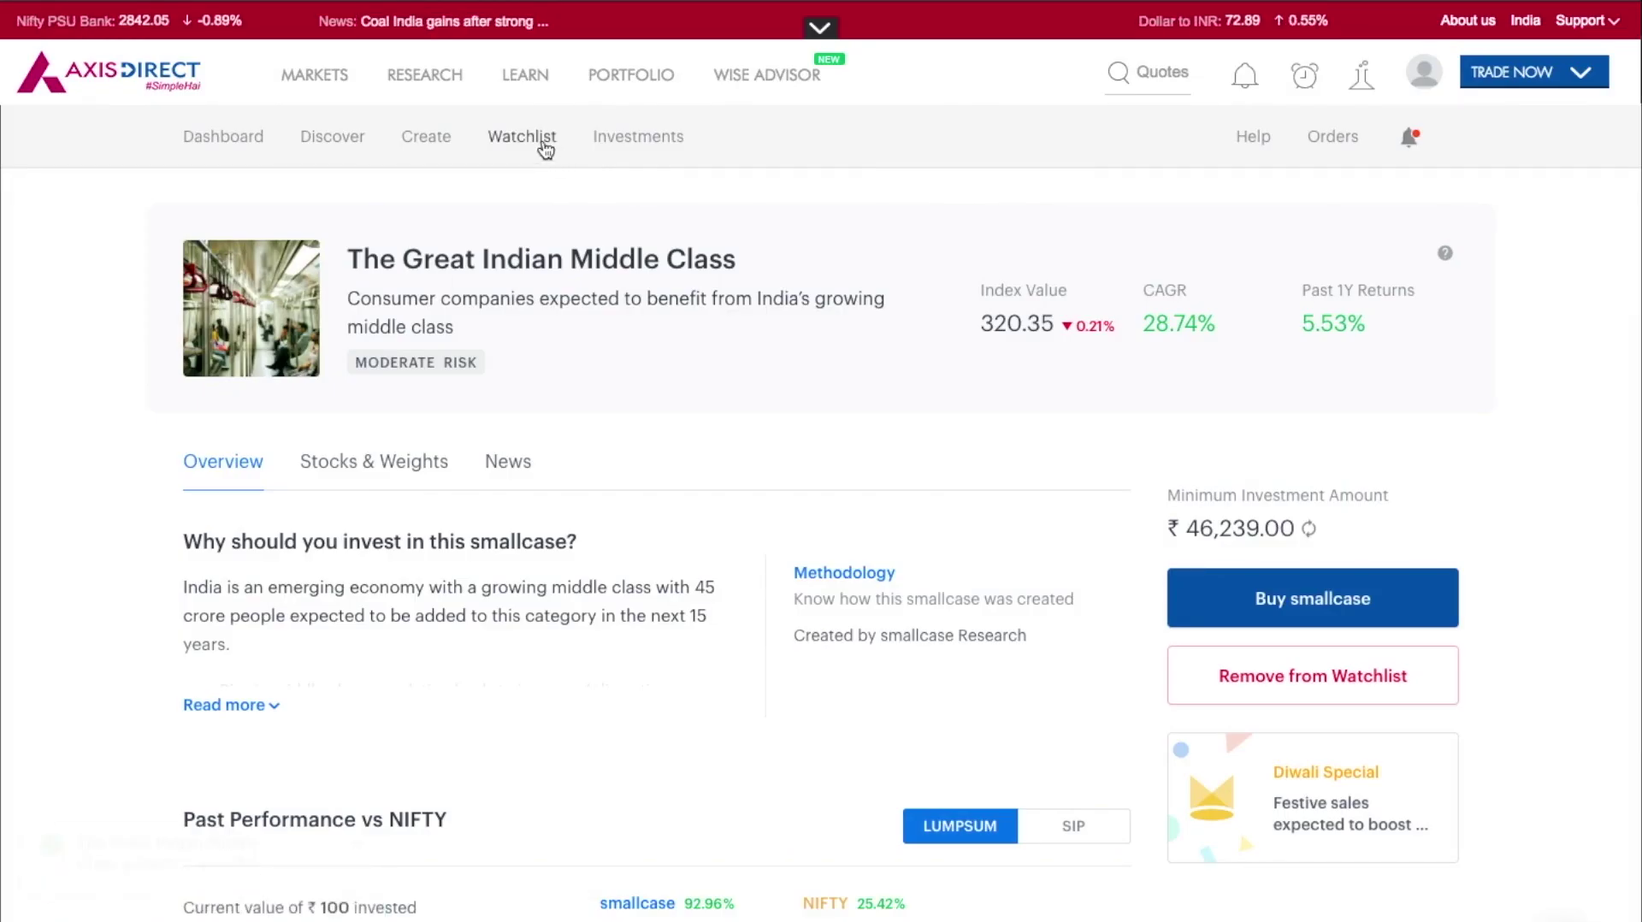
{"action": "left_click", "coordinate": [542, 146]}
Step: Open the page for creating a new smallcase and look over its stock, segment and weighting options
{"action": "left_click", "coordinate": [427, 143]}
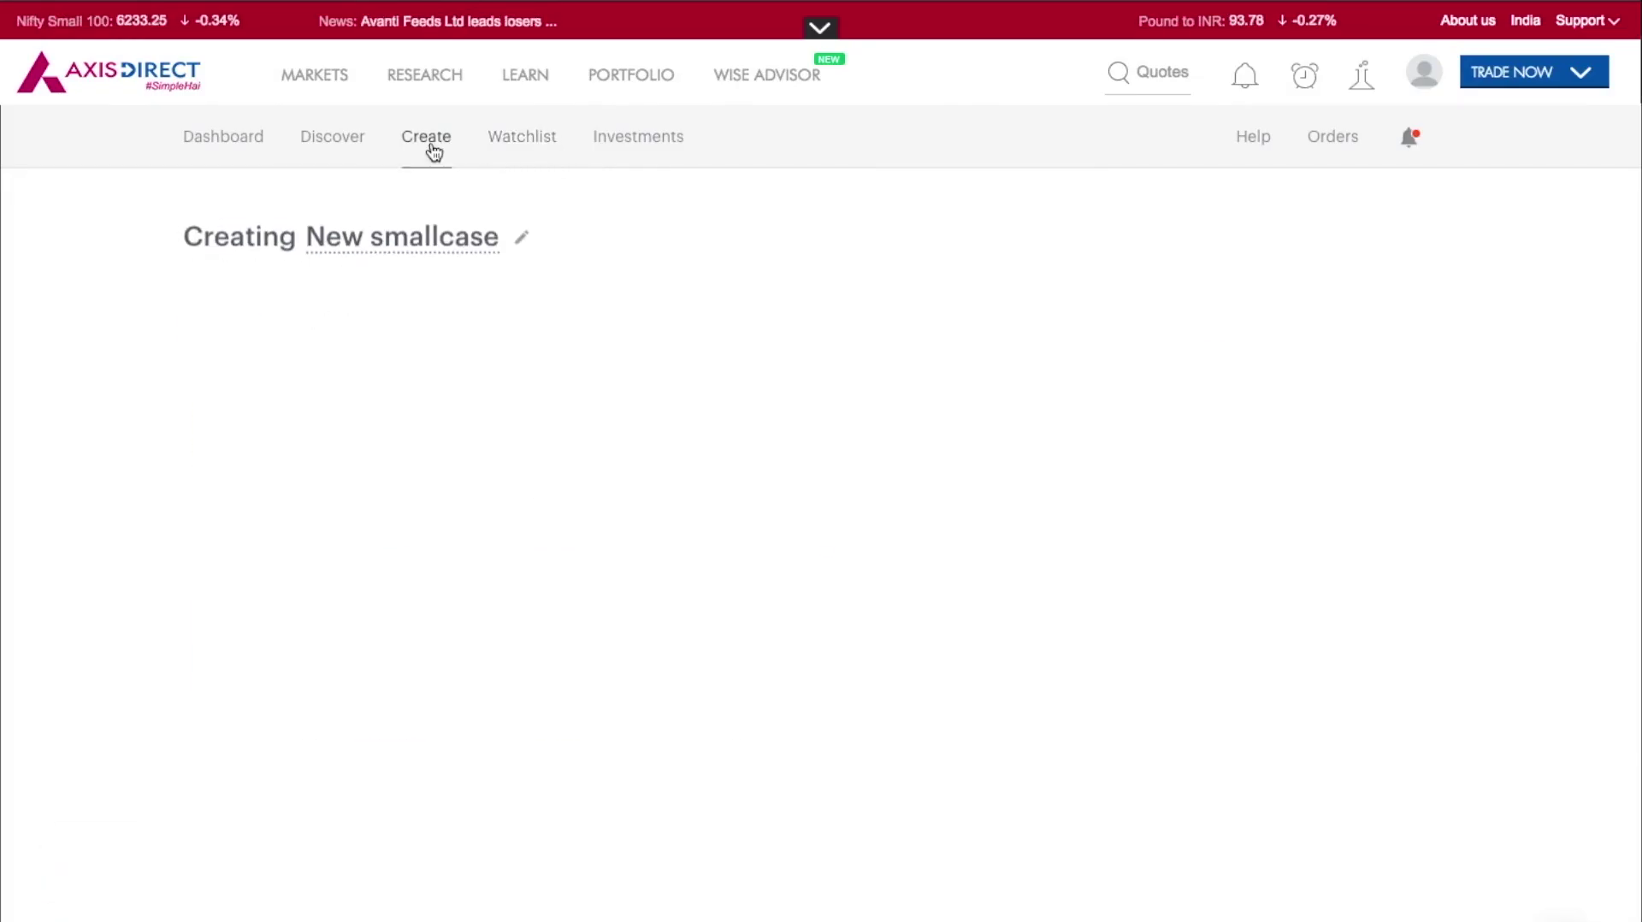
{"action": "scroll", "coordinate": [280, 607], "scroll_direction": "down", "scroll_amount": 2}
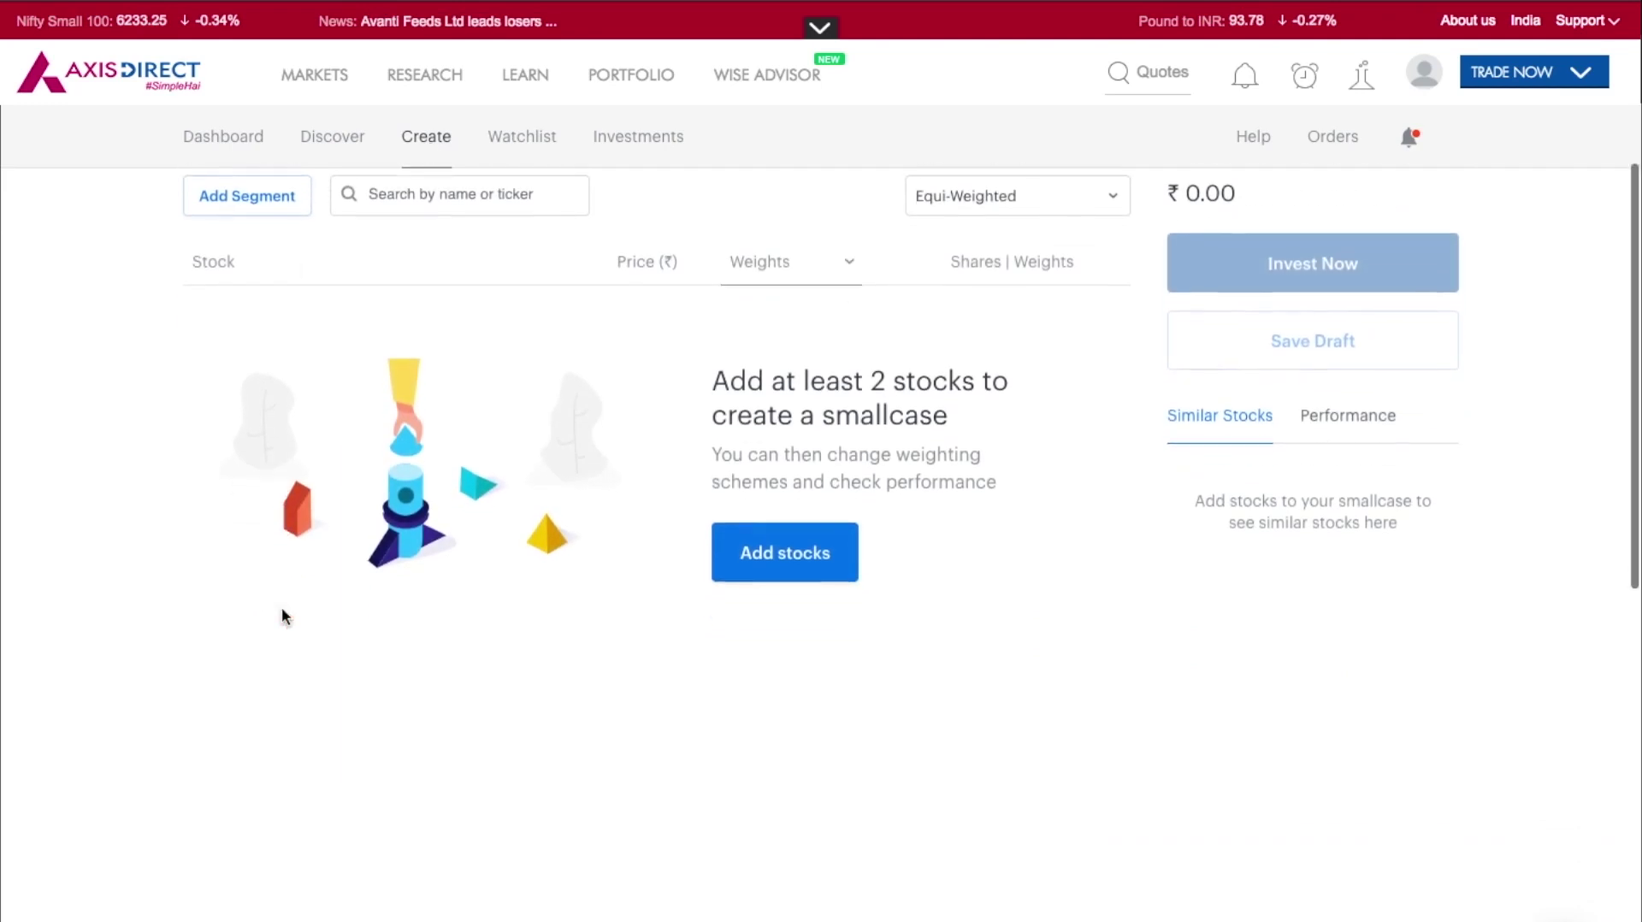
{"action": "scroll", "coordinate": [280, 608], "scroll_direction": "up", "scroll_amount": 2}
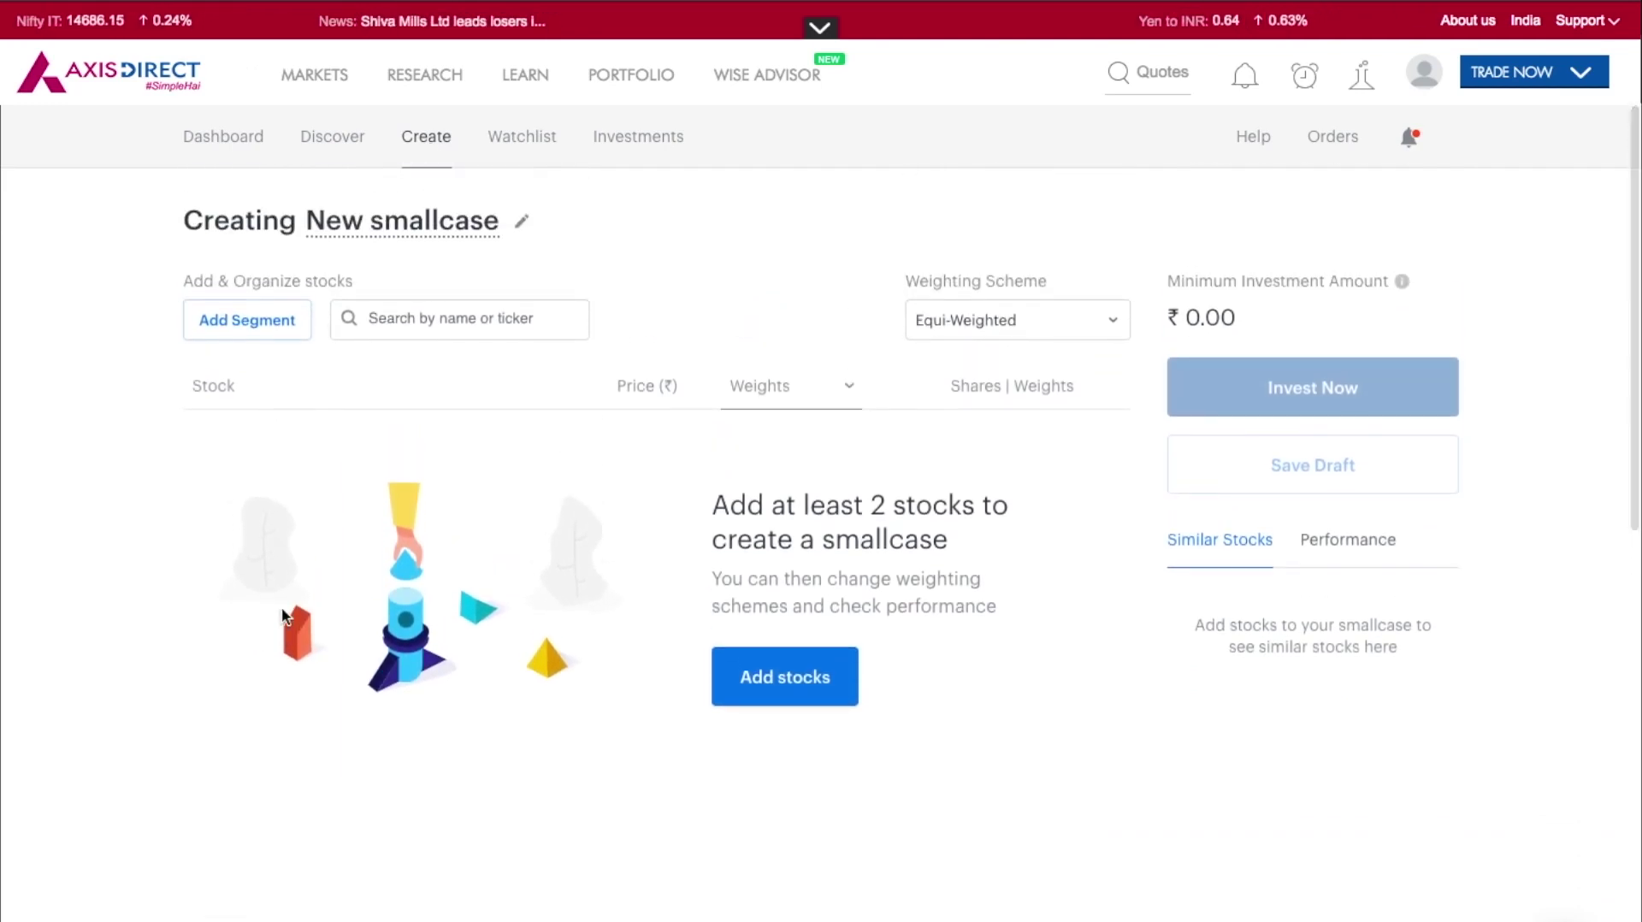
Step: Start a new conversation with the smallcase help team and send the message "Hi, I need help."
{"action": "left_click", "coordinate": [1255, 139]}
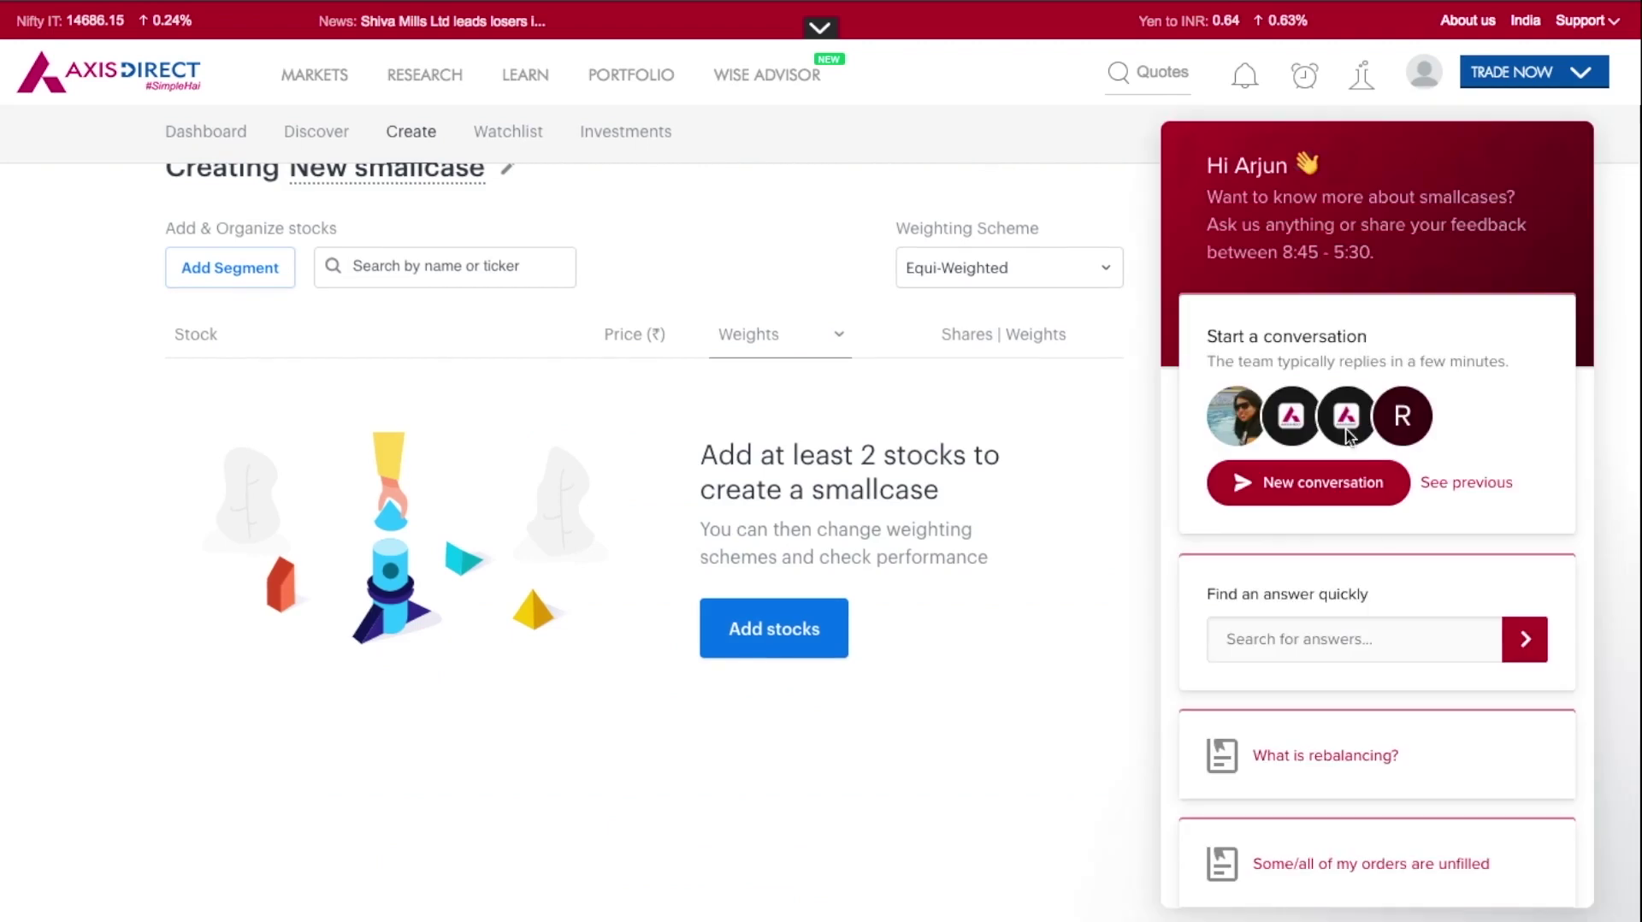
{"action": "left_click", "coordinate": [1326, 481]}
{"action": "type", "text": "Hi, I need"}
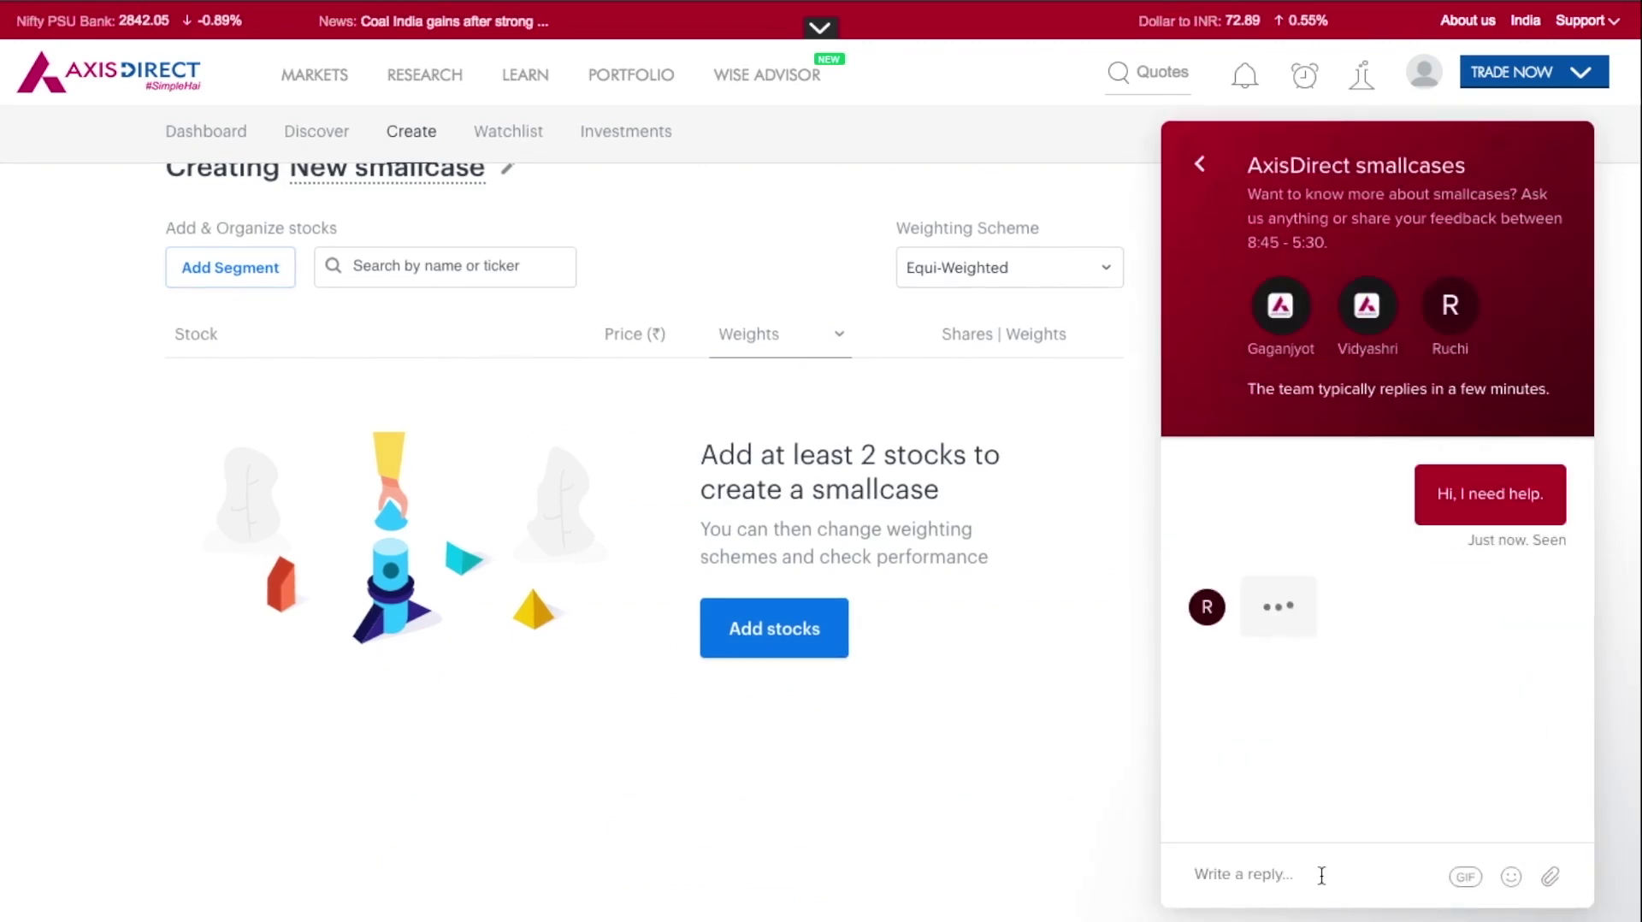